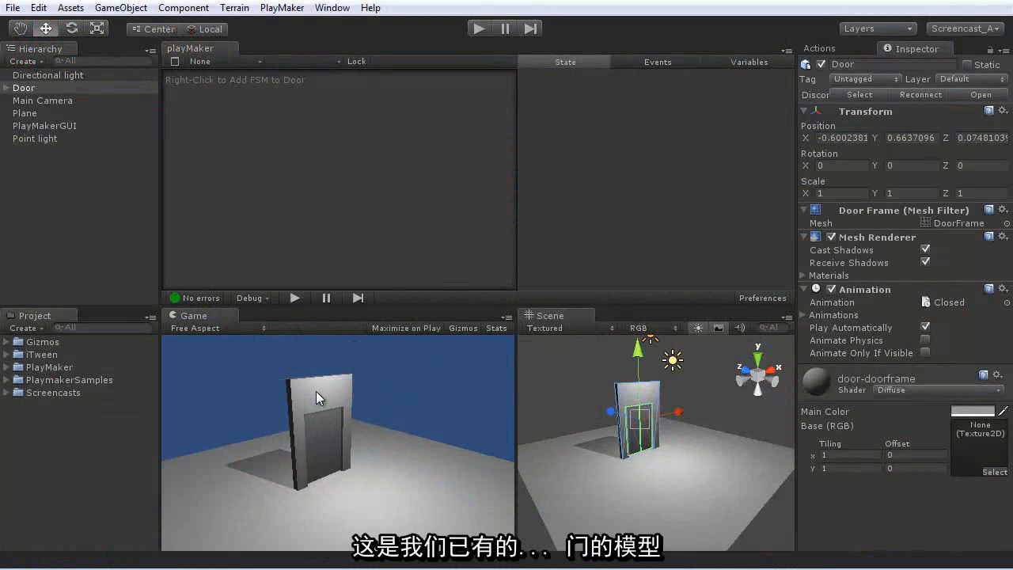
- Check the animation clips assigned to the Door and add an FSM to the Door object
click(806, 314)
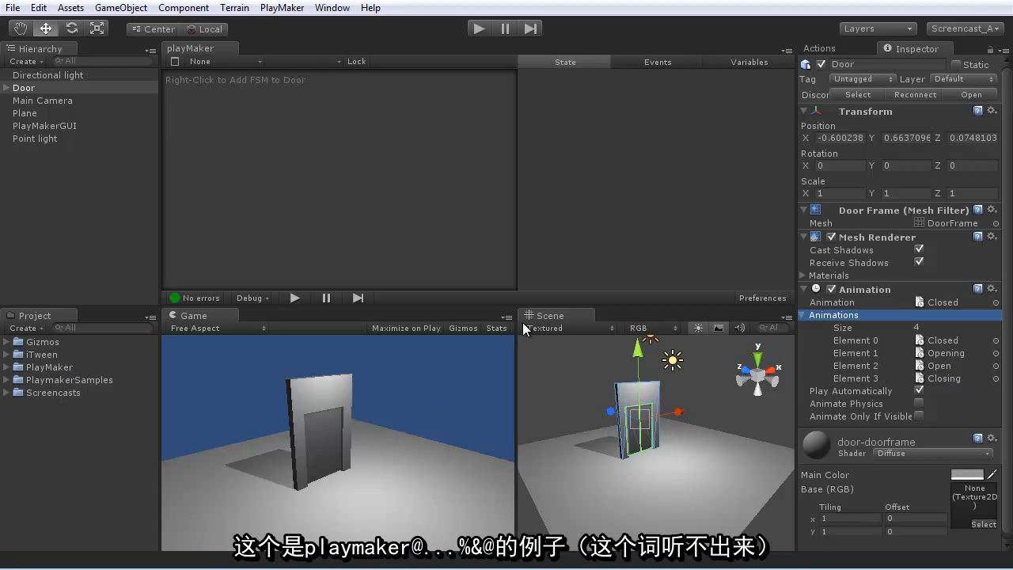
click(807, 314)
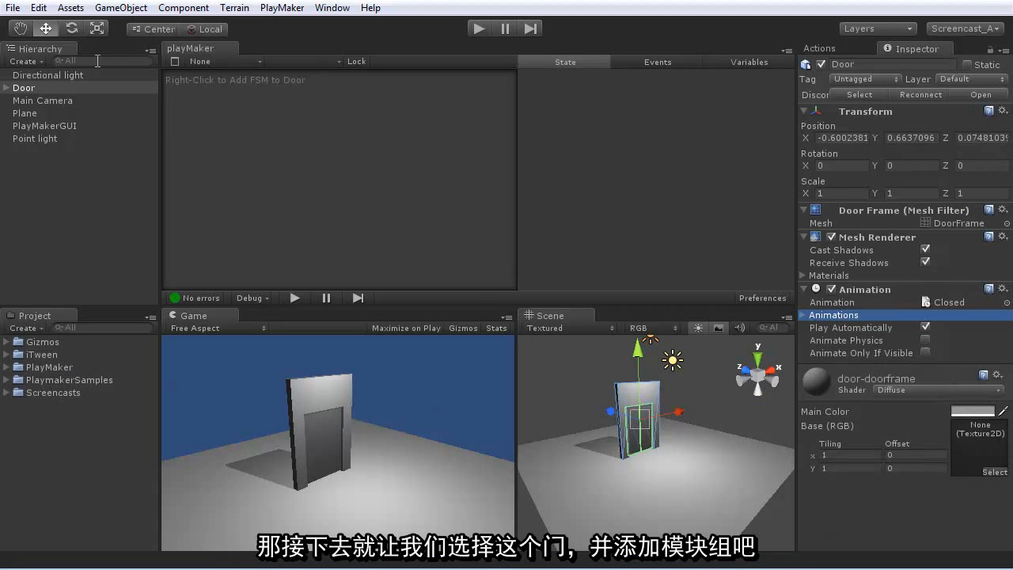
click(24, 88)
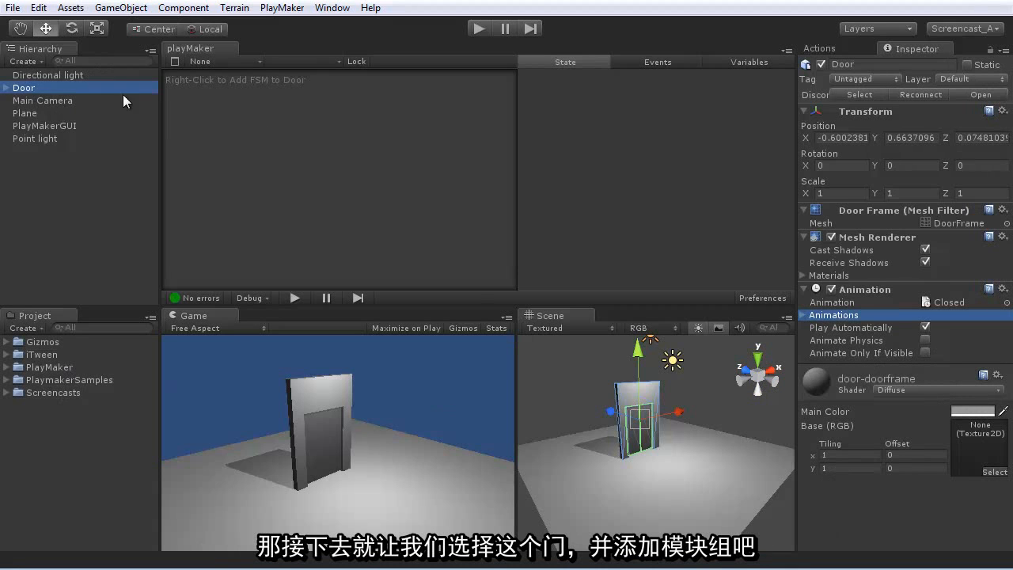
right_click(261, 131)
click(305, 141)
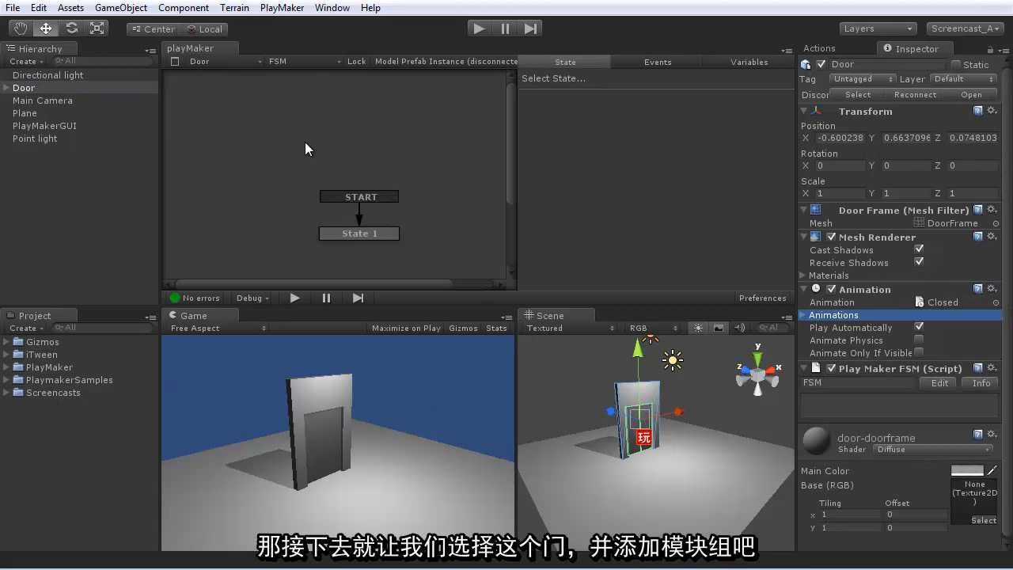
- Move the FSM's initial state toward the upper part of the graph and rename it Closed
drag(345, 234, 252, 142)
click(543, 84)
text(Closed)
key(Return)
- Add a second state named Open and place it directly beneath the Closed state
click(329, 195)
right_click(330, 194)
click(356, 203)
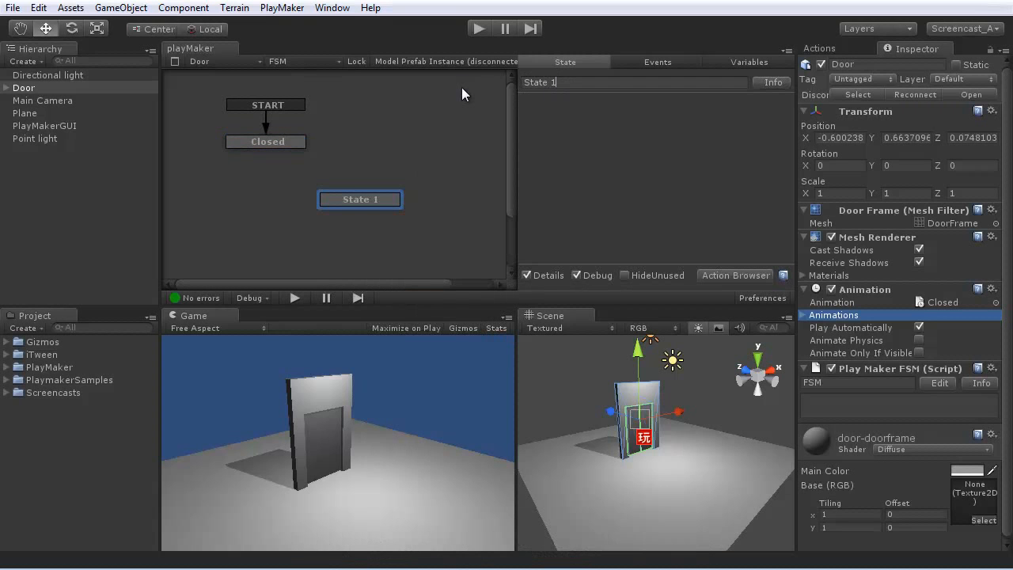
key(BackSpace)
key(BackSpace)
key(BackSpace)
key(BackSpace)
key(BackSpace)
key(BackSpace)
key(BackSpace)
text(Open)
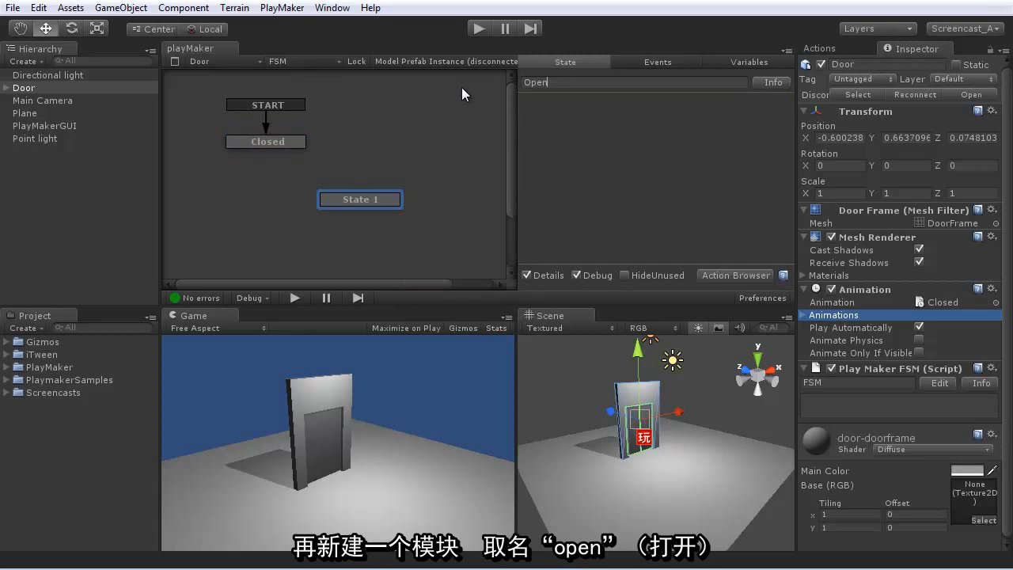
key(Return)
drag(364, 200, 274, 203)
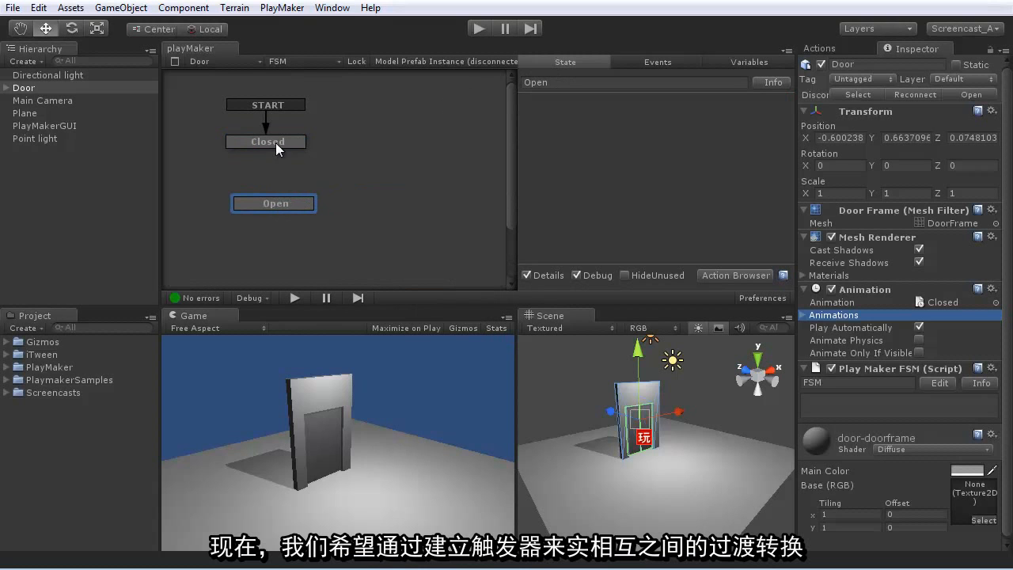
- Add a TRIGGER ENTER transition to the Closed state and link it to the Open state
right_click(275, 142)
click(319, 152)
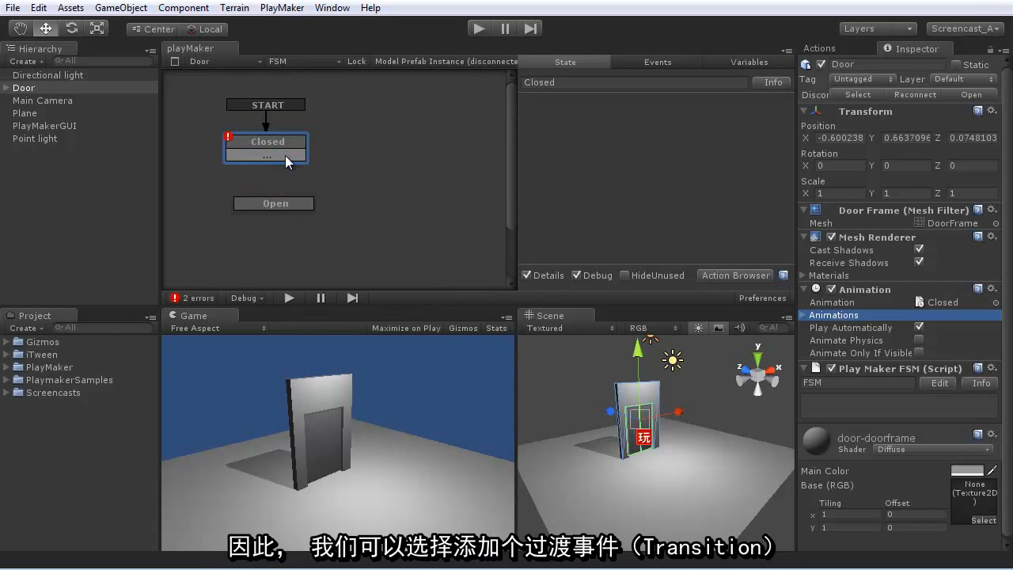
click(284, 155)
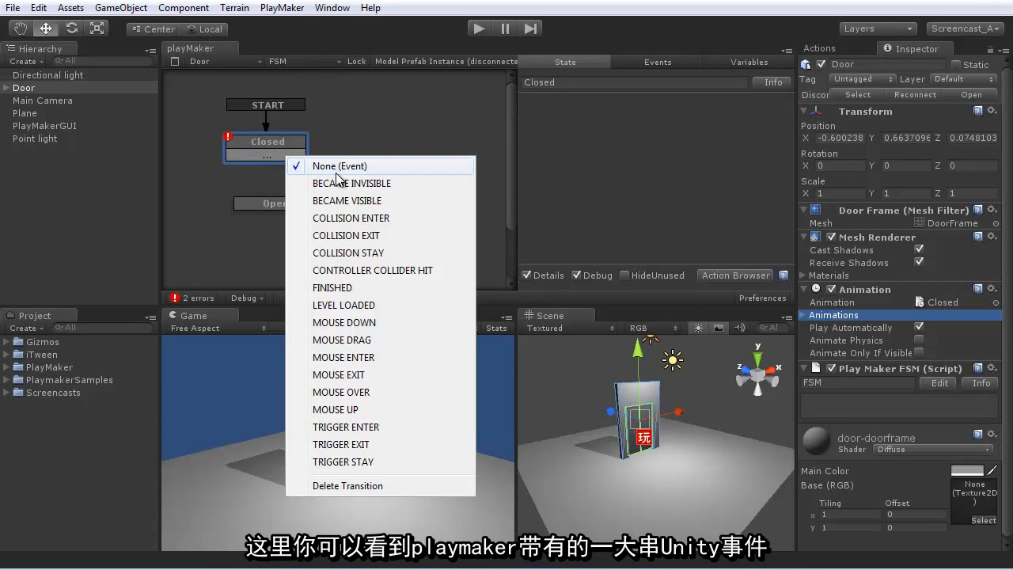
click(344, 427)
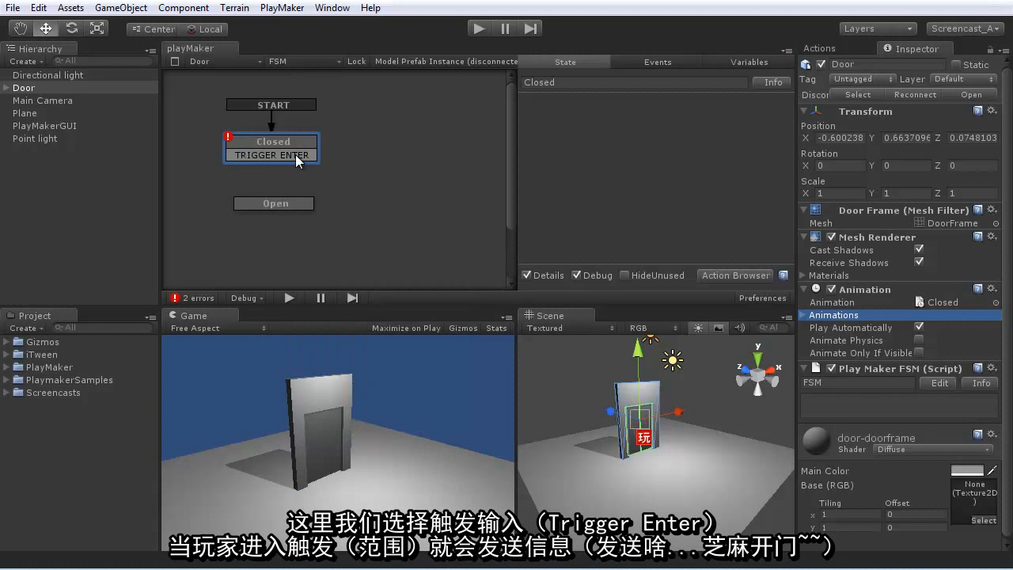
drag(321, 155, 310, 209)
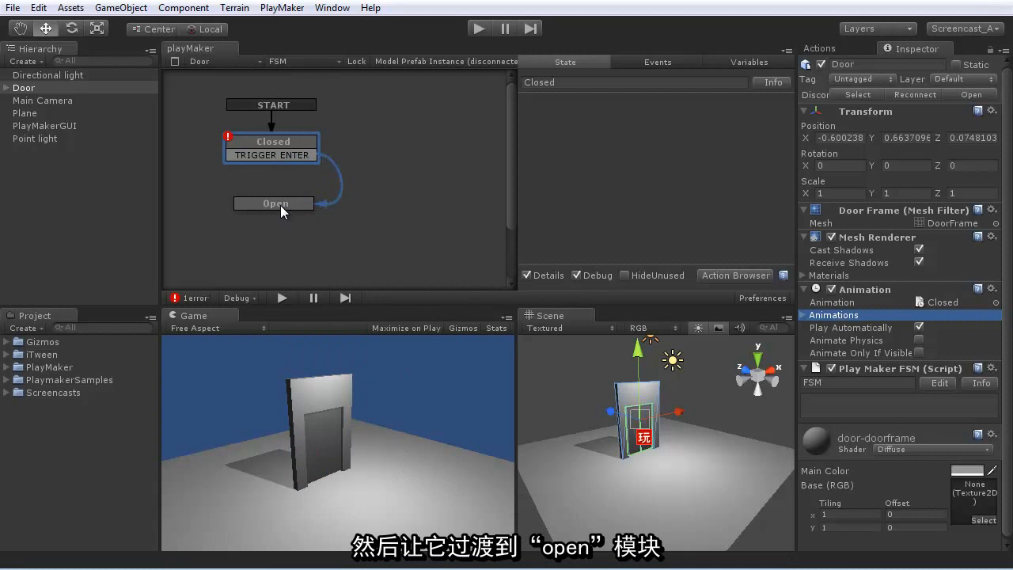
- Add a TRIGGER EXIT transition to the Open state and link it back to the Closed state
right_click(281, 208)
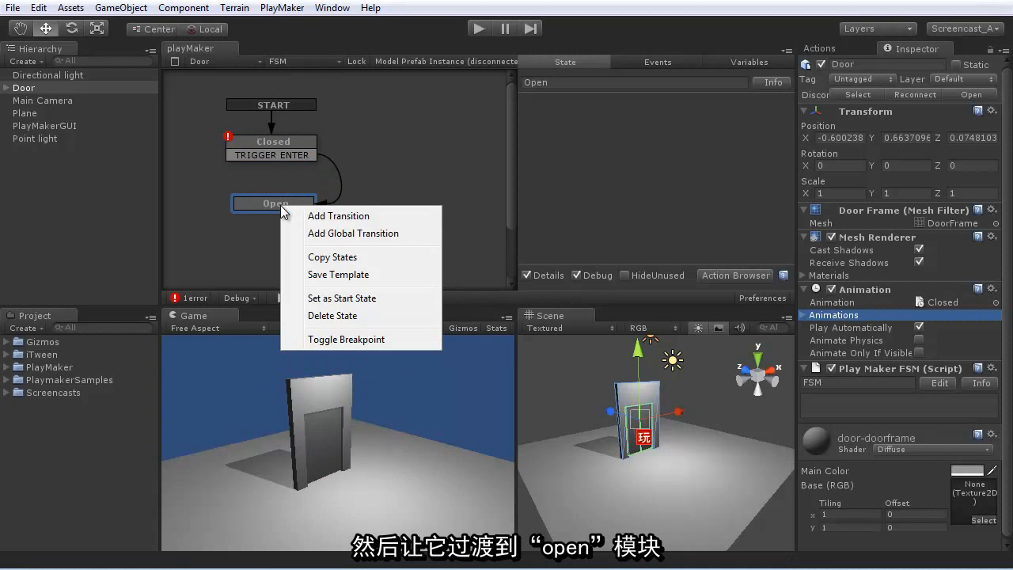
click(321, 216)
click(291, 220)
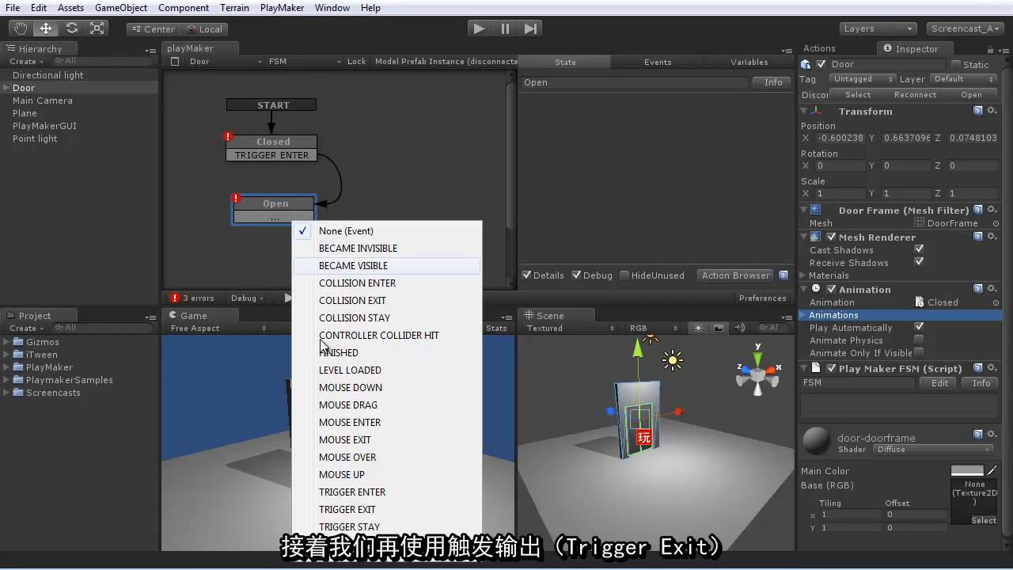
click(324, 509)
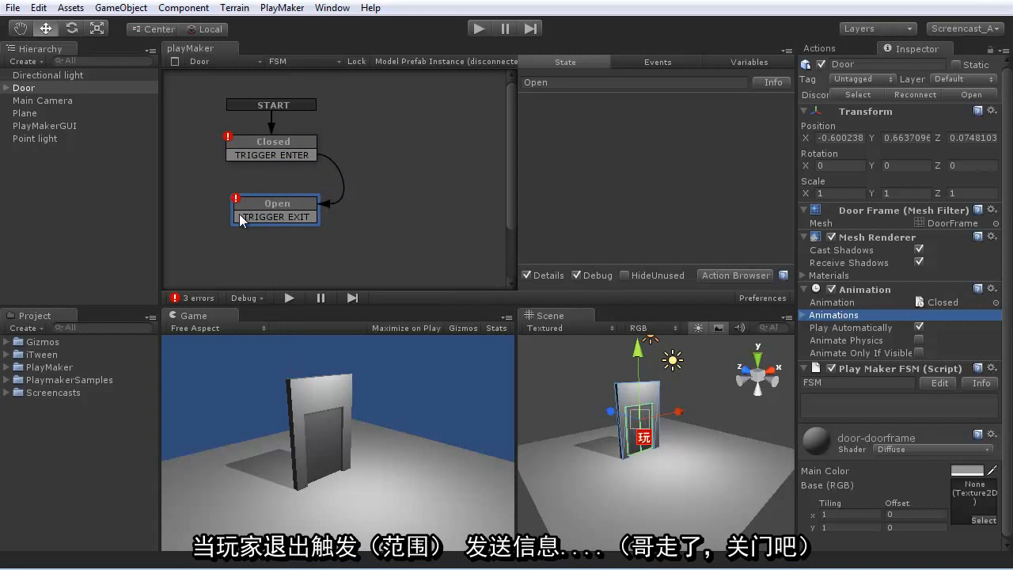
drag(238, 218, 291, 151)
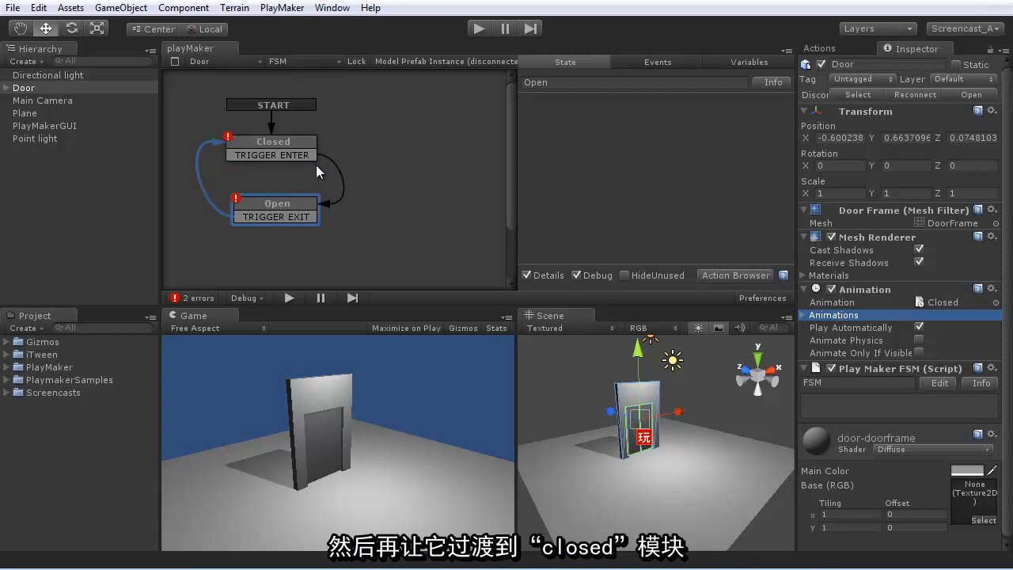
- Examine the setup error reported for the Door's Closed state, and close the error check
click(196, 299)
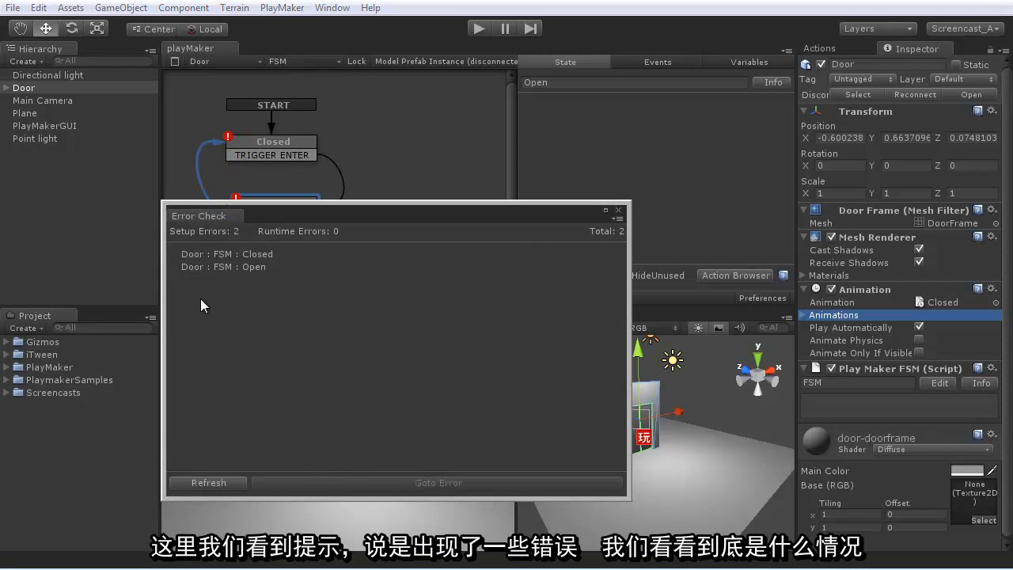
click(253, 253)
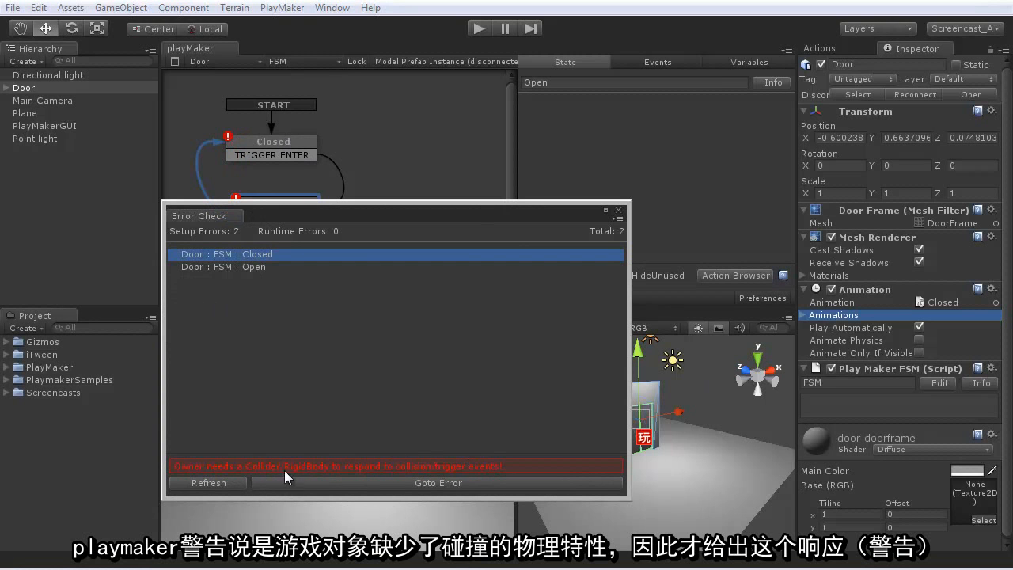
drag(326, 210, 483, 205)
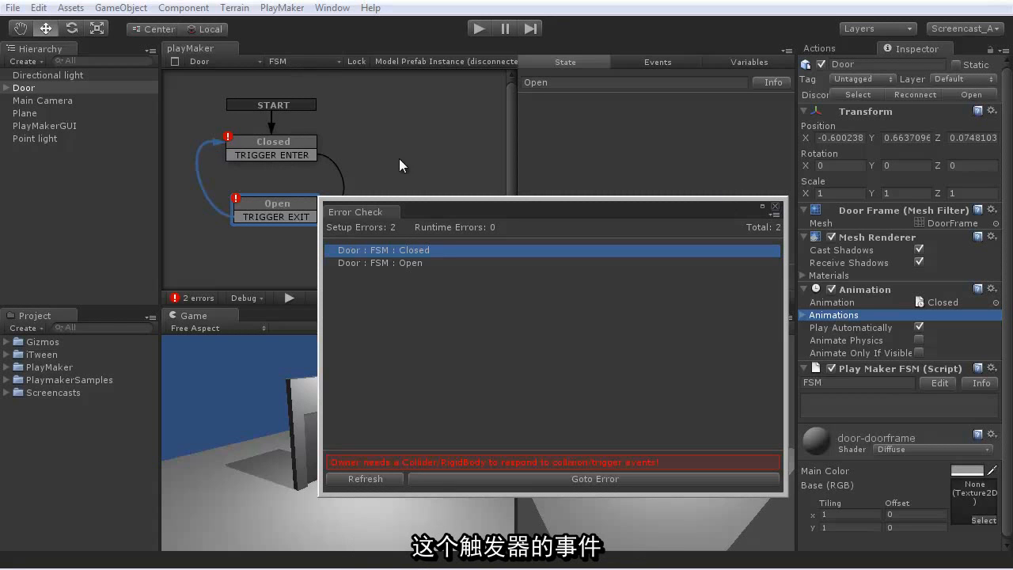
click(774, 206)
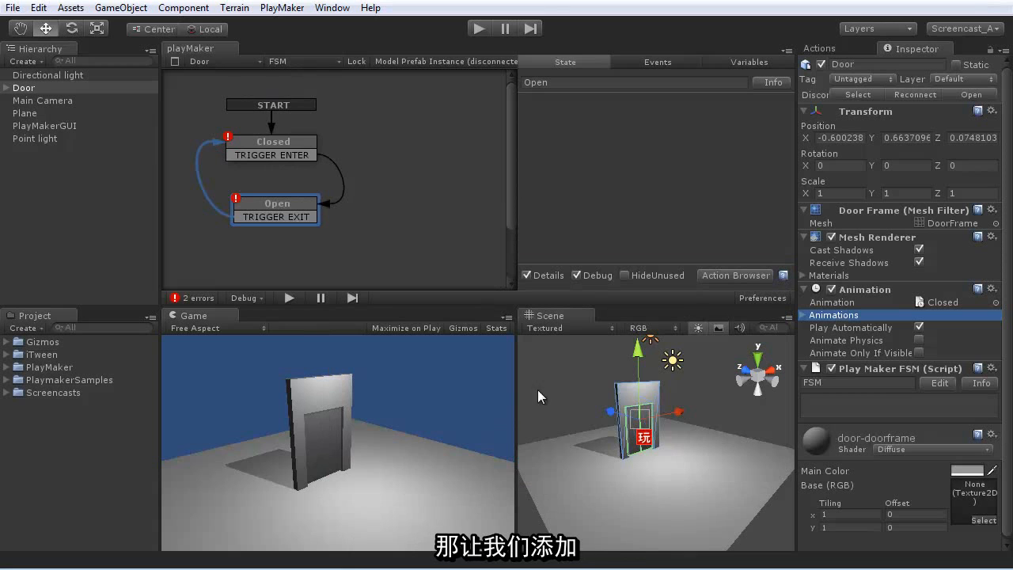
- Add a Box Collider to the Door, make it a trigger, and extend its Z size to about 2.53
click(184, 8)
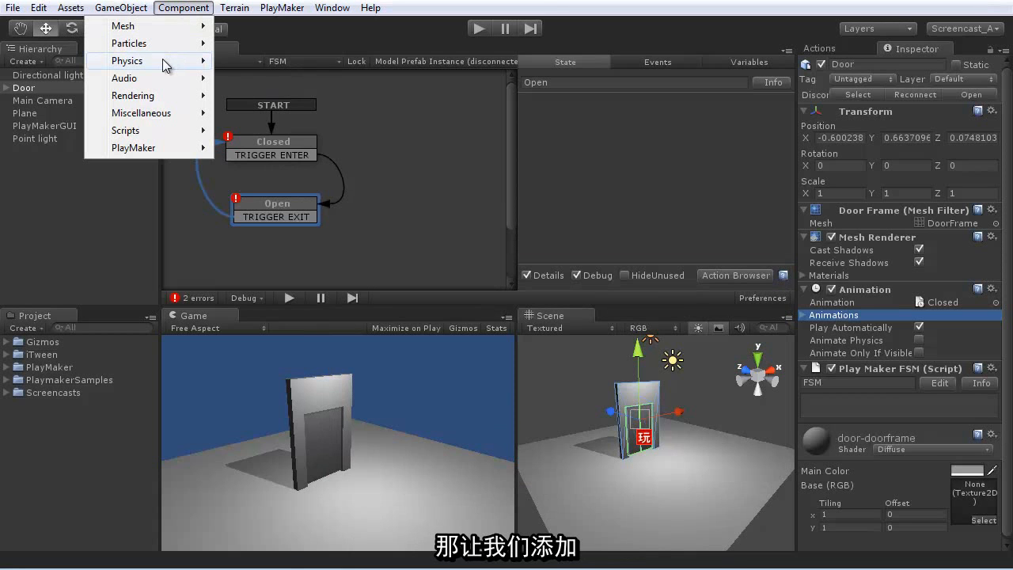
mouse_move(170, 61)
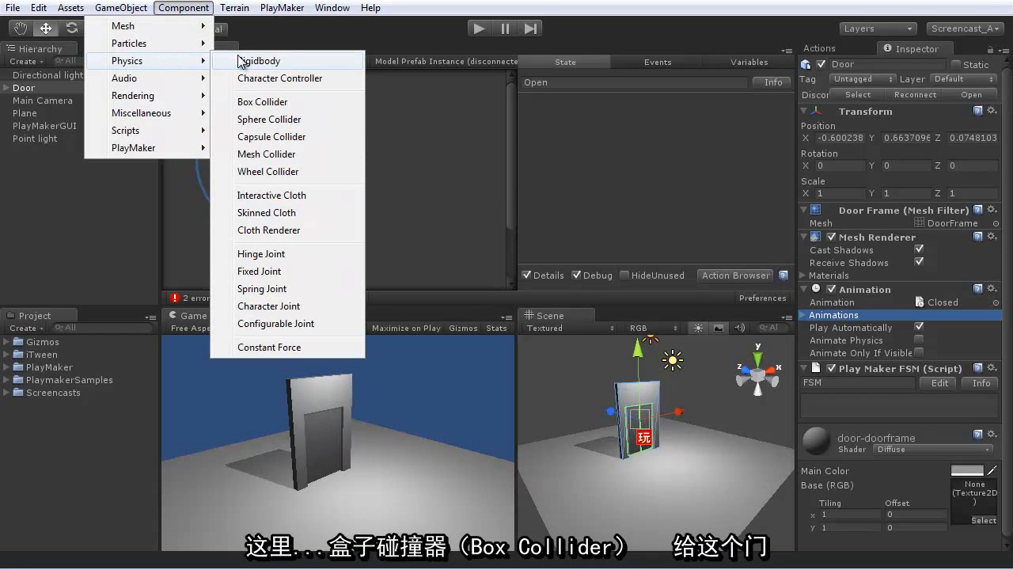
click(261, 102)
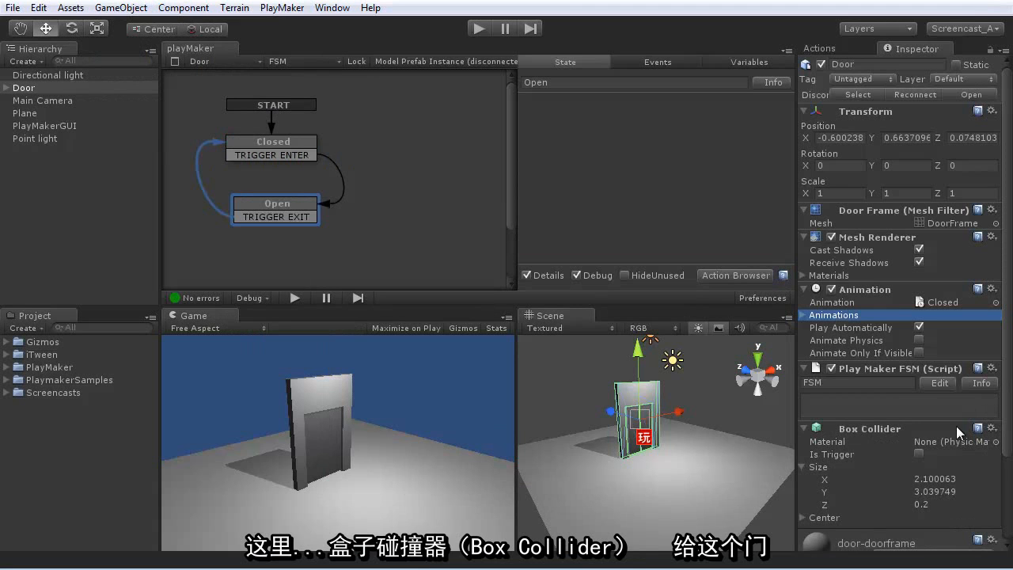
click(919, 454)
drag(827, 505, 890, 512)
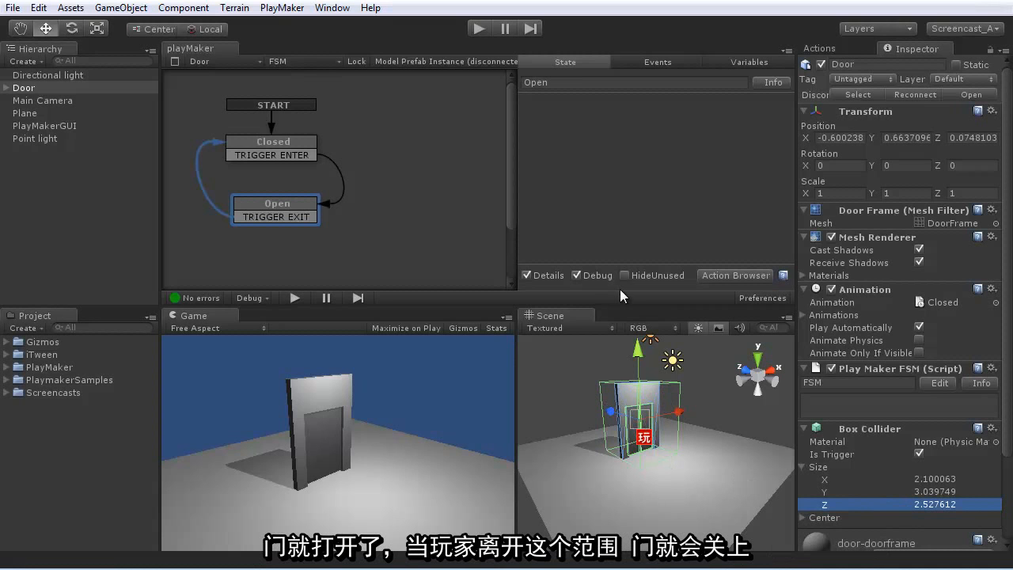
- Add a Play Animation action to the Closed state and set its animation to Closed
click(364, 242)
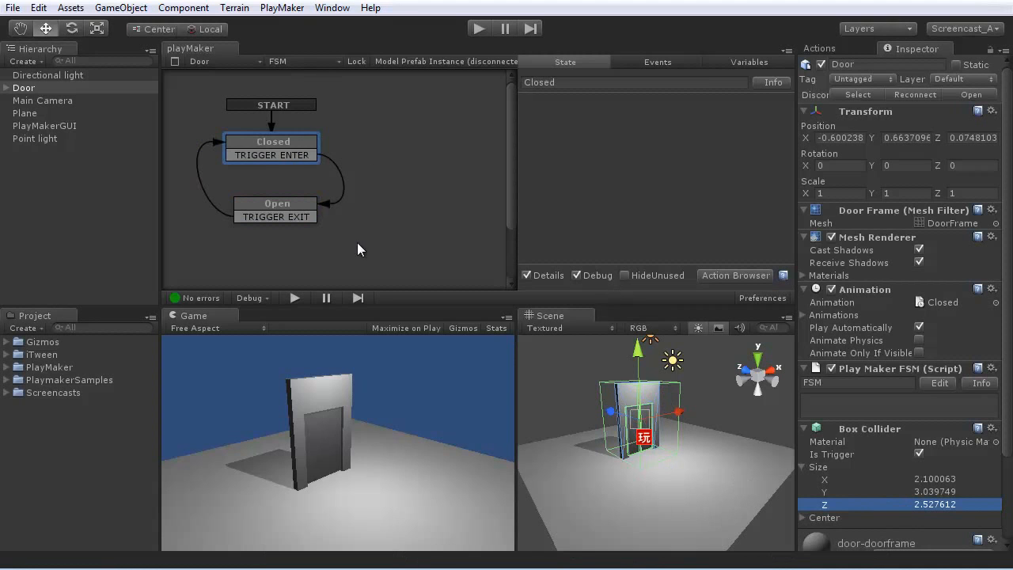
click(279, 141)
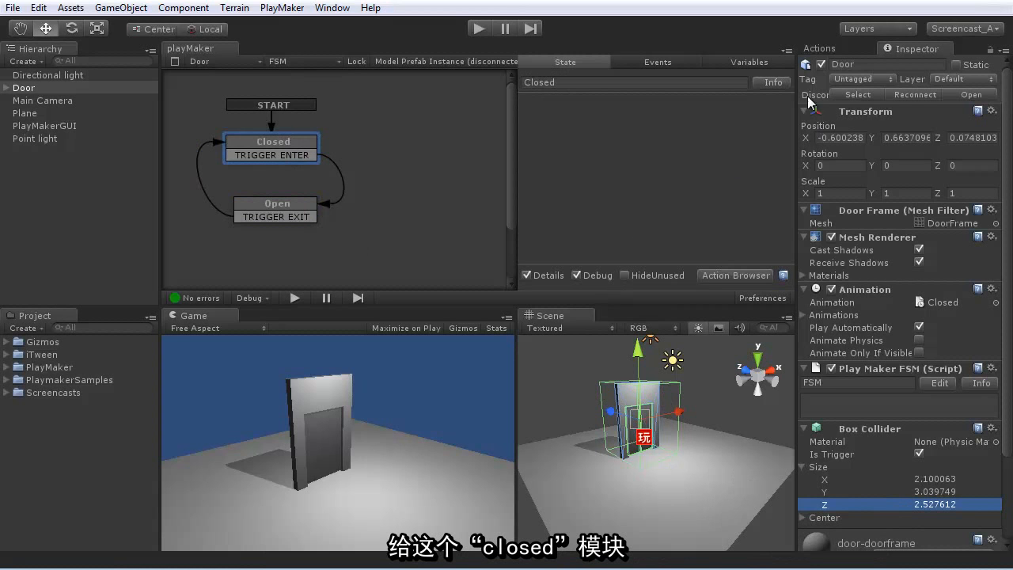
click(822, 49)
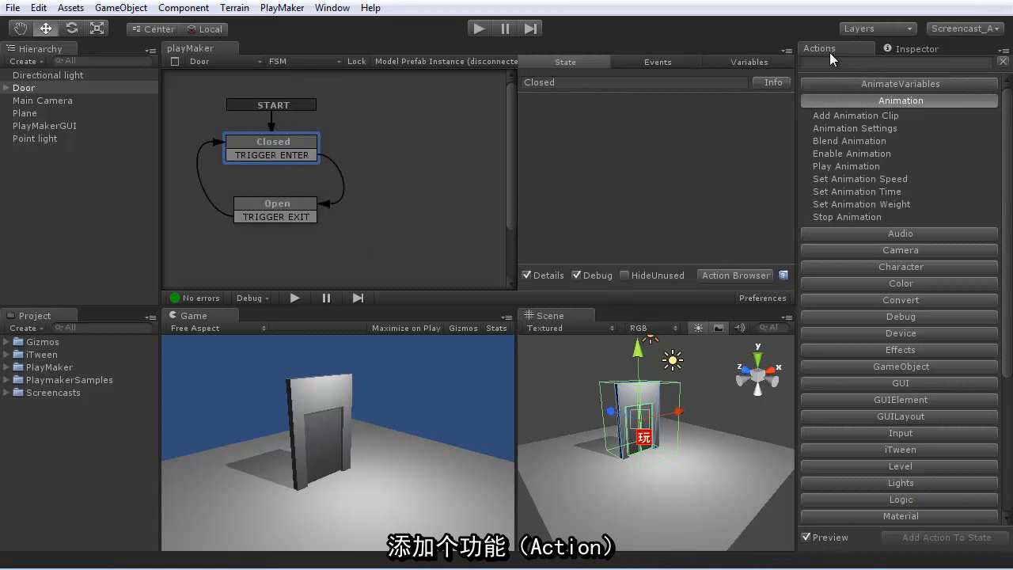
double_click(848, 163)
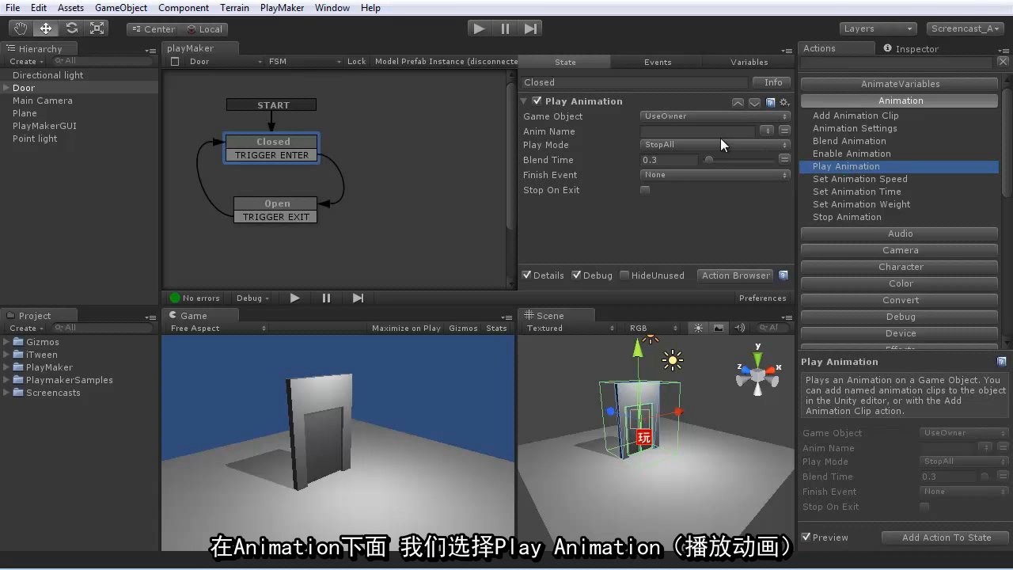
click(766, 130)
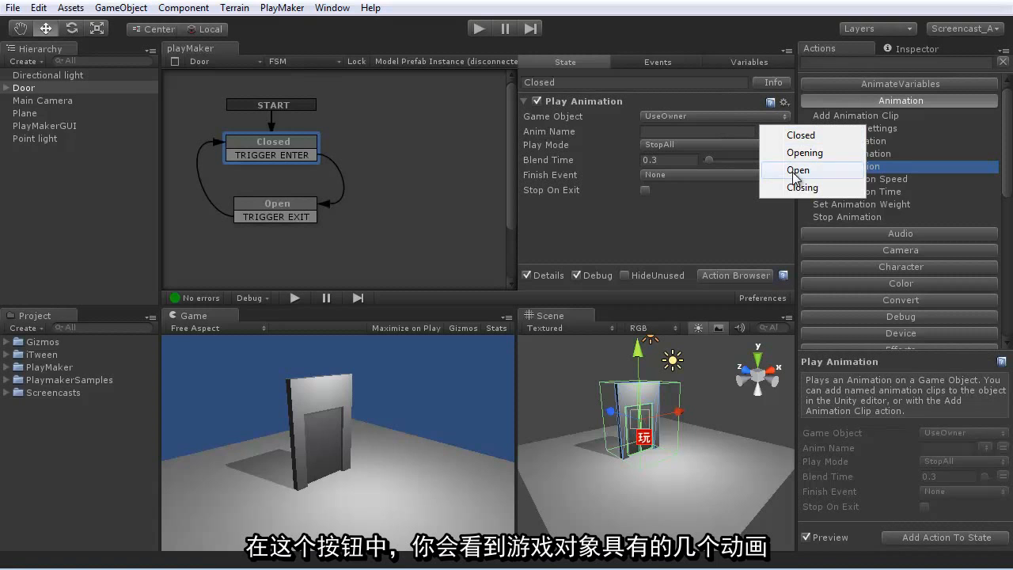
click(799, 135)
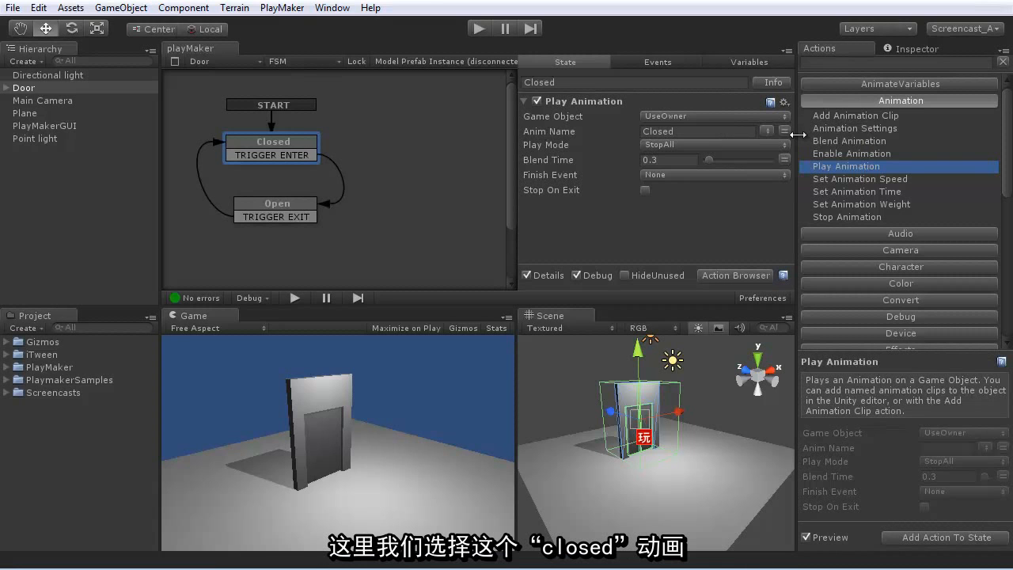
- Add a Play Animation action to the Open state and set its animation to Open
click(299, 212)
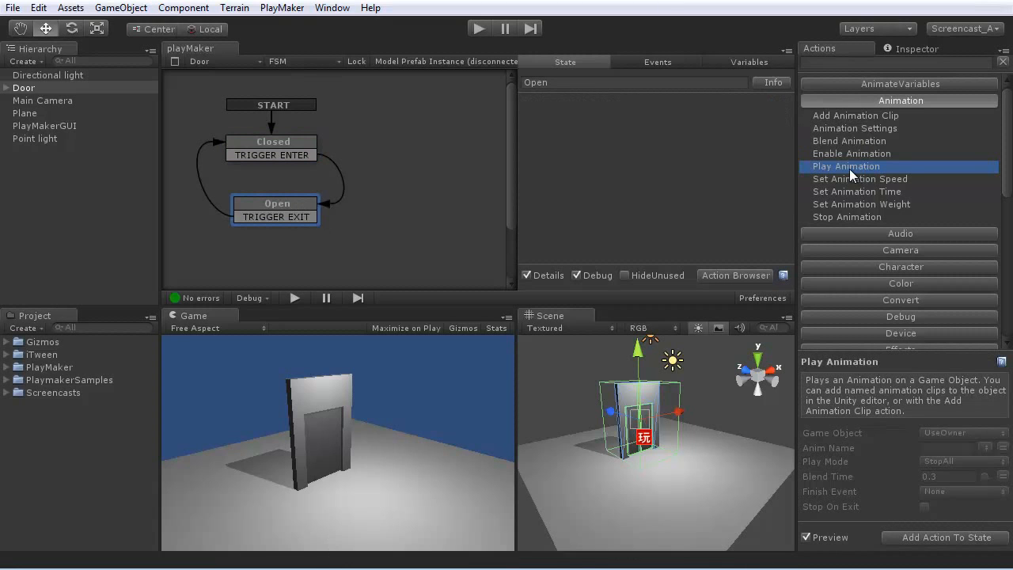
click(766, 130)
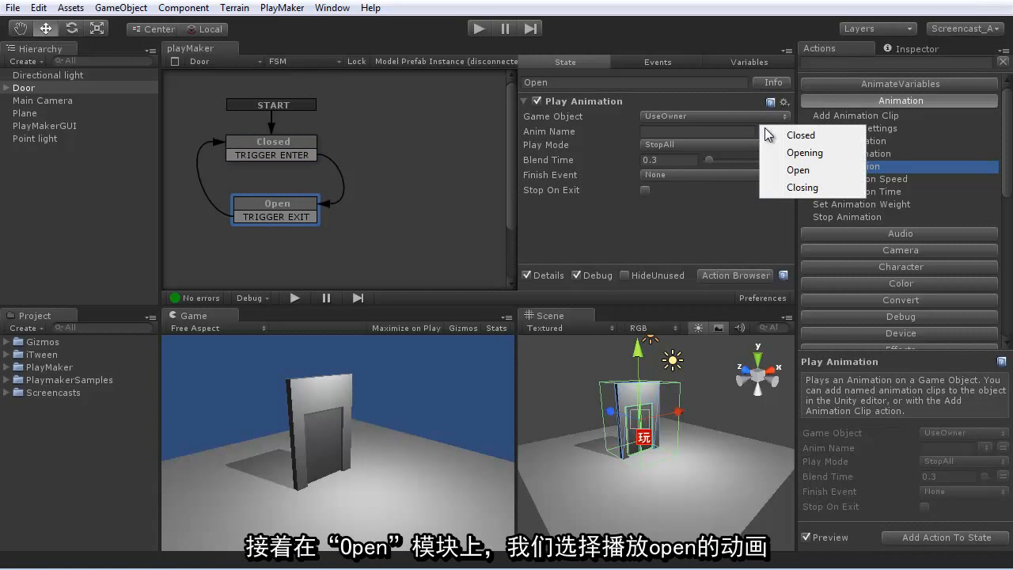
click(798, 169)
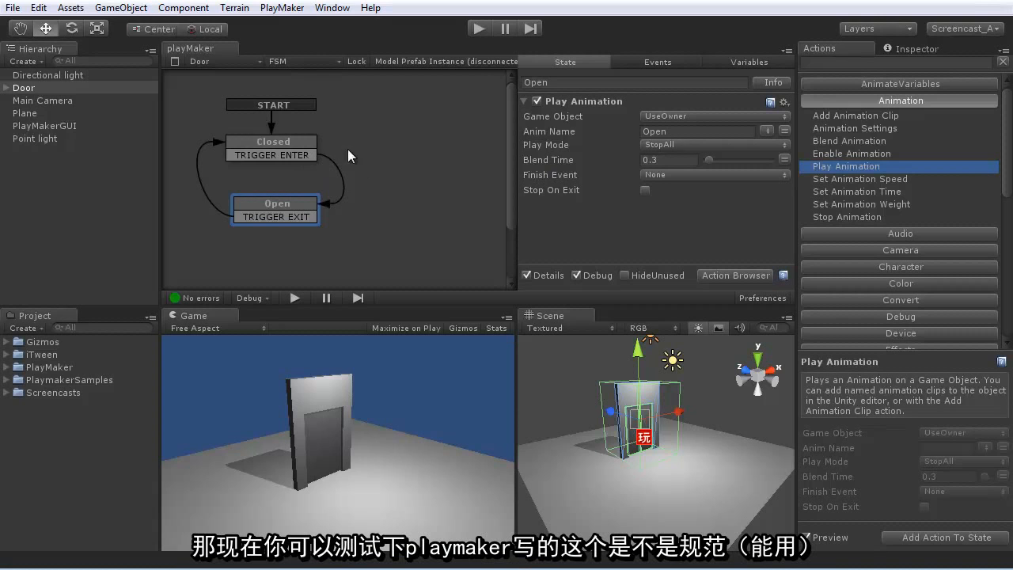
- Review both states' actions, run the scene, and activate Open and Closed in turn to test the door
click(286, 149)
click(284, 202)
click(288, 144)
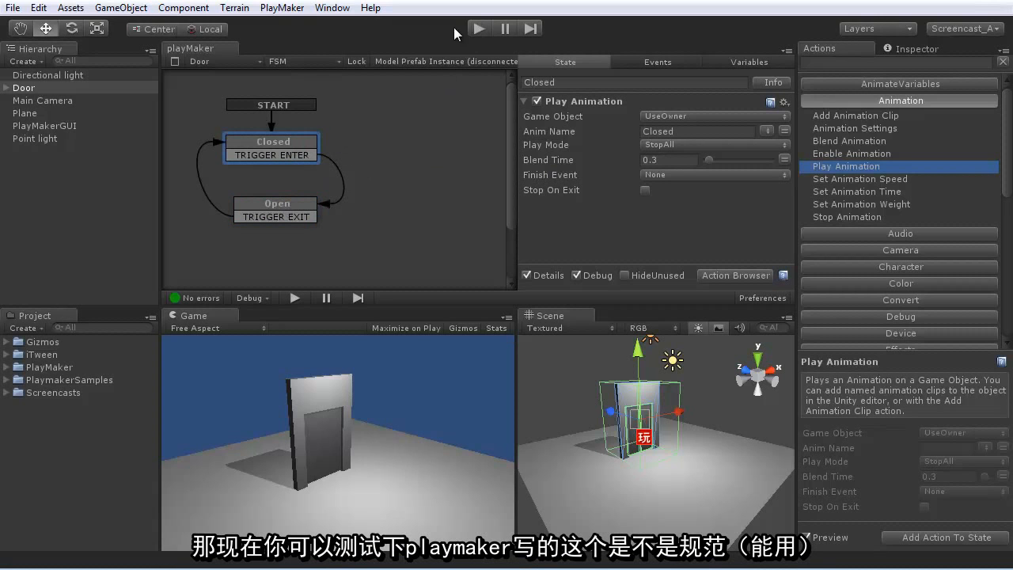
click(479, 29)
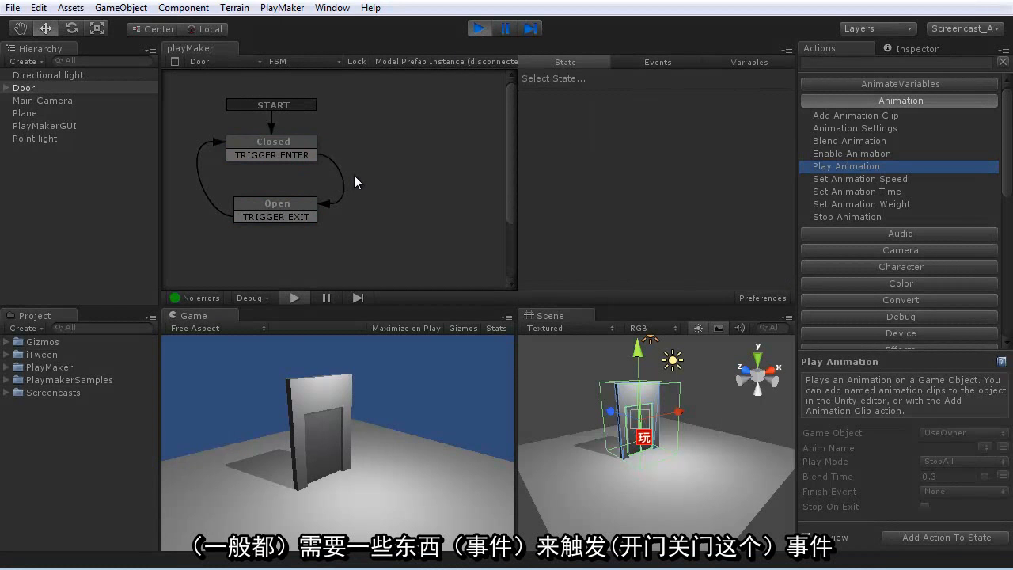
alt+click(293, 204)
alt+click(277, 144)
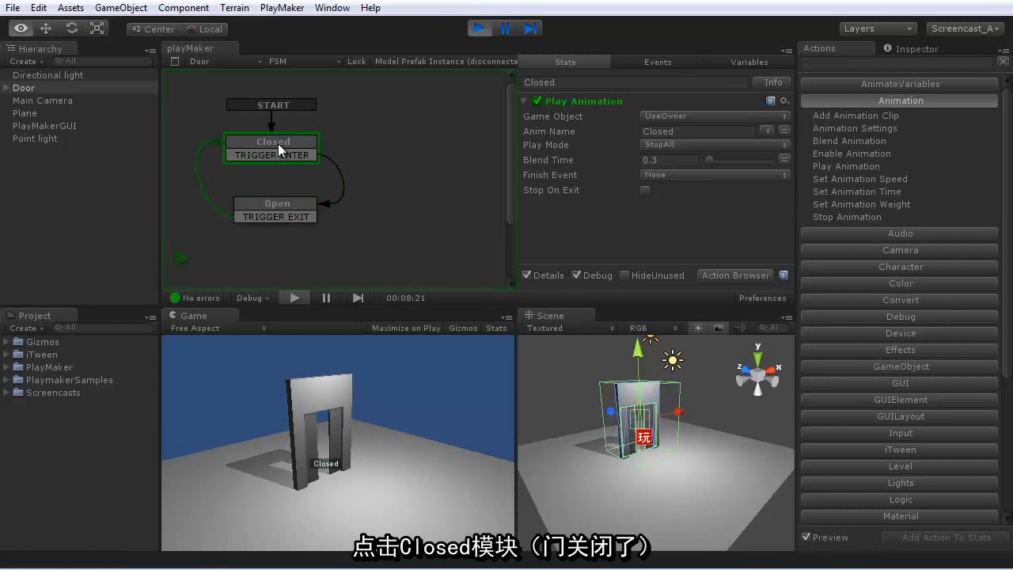
- Activate the Open and Closed states alternately in the running scene to test the door animations, and stop play mode
alt+click(286, 200)
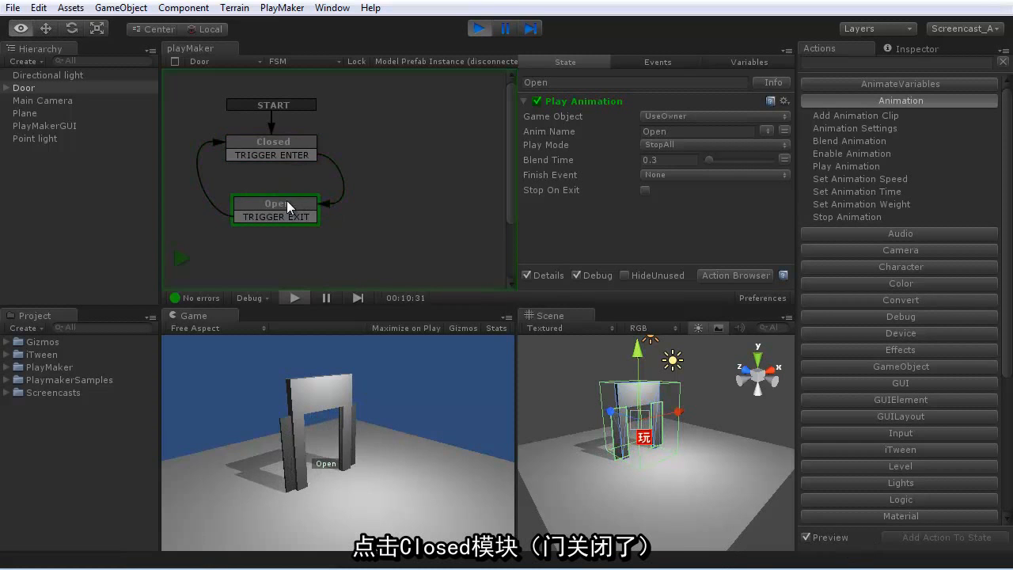
alt+click(276, 145)
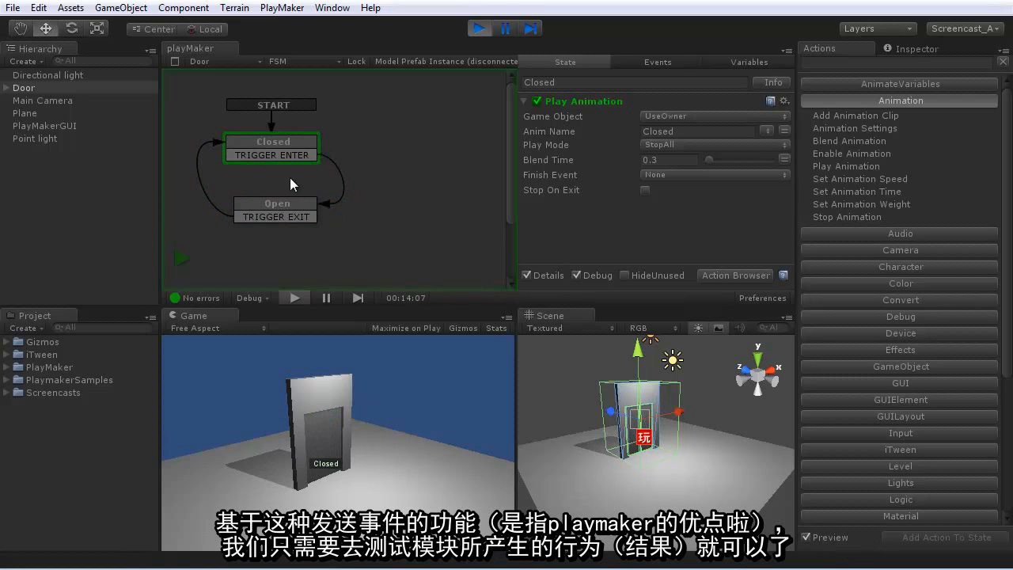
alt+click(275, 202)
alt+click(283, 149)
alt+click(282, 204)
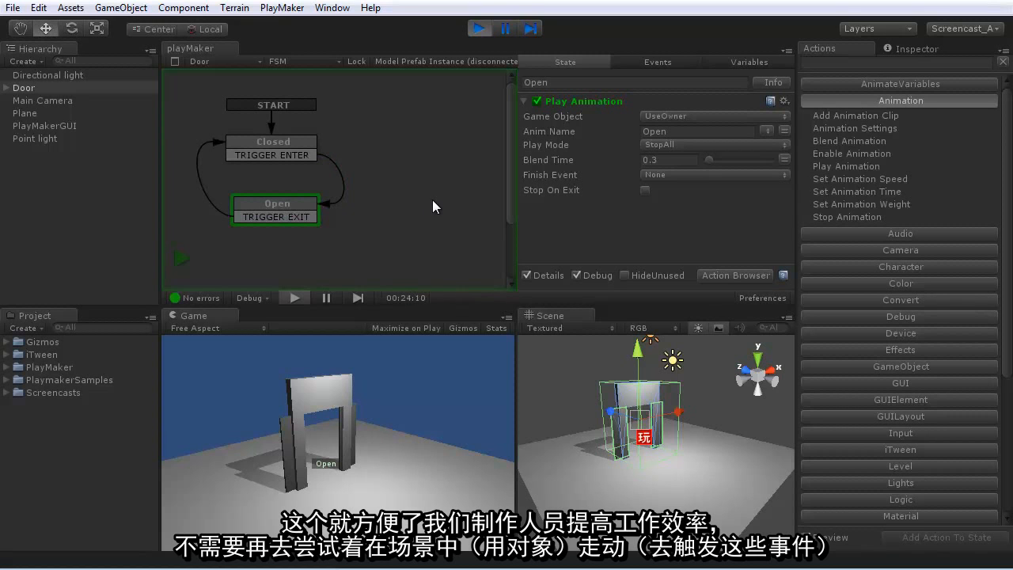
click(477, 29)
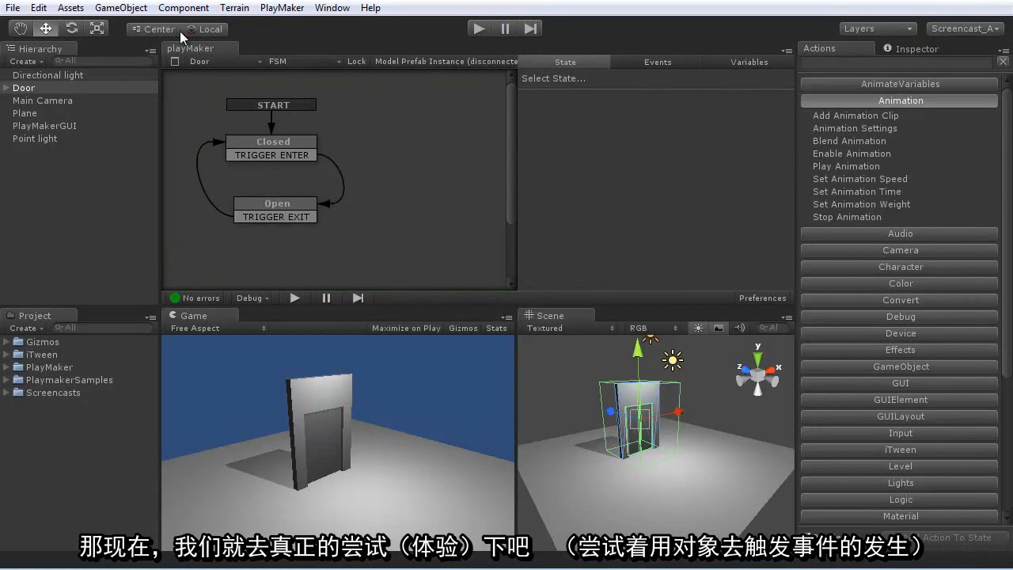
- Create a capsule game object and reset its position to the origin
click(121, 7)
mouse_move(119, 42)
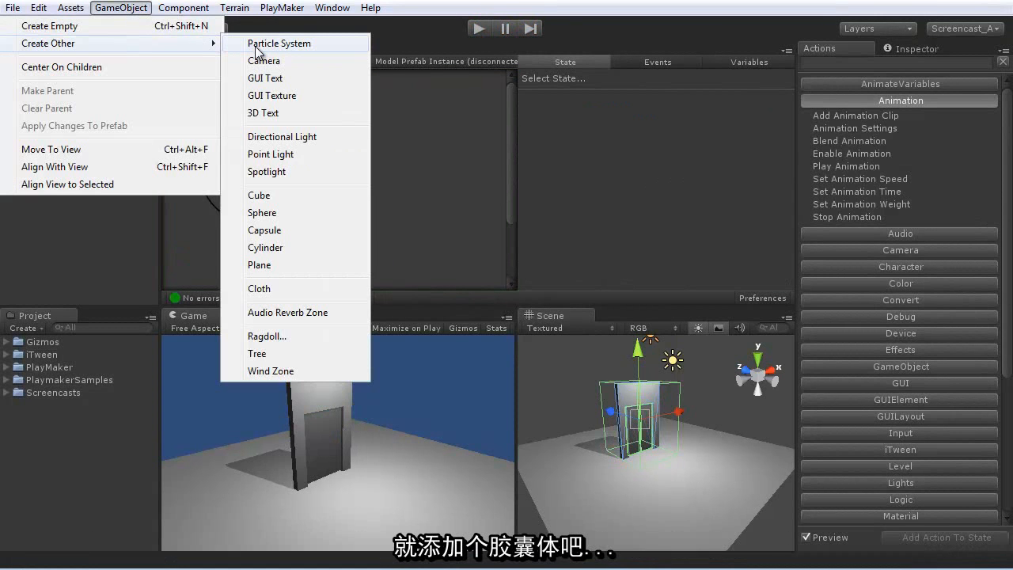
click(255, 229)
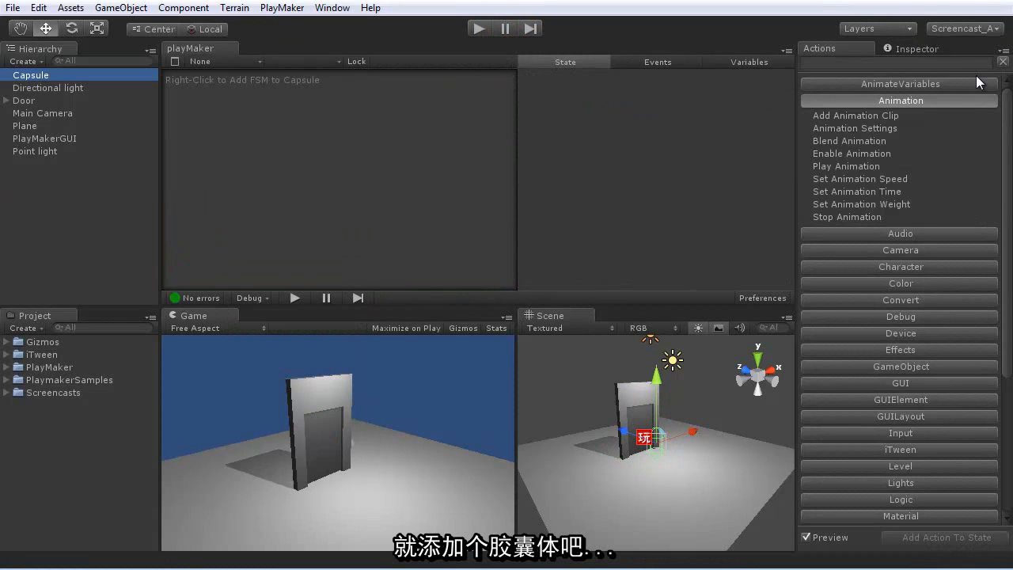
click(910, 48)
click(1003, 96)
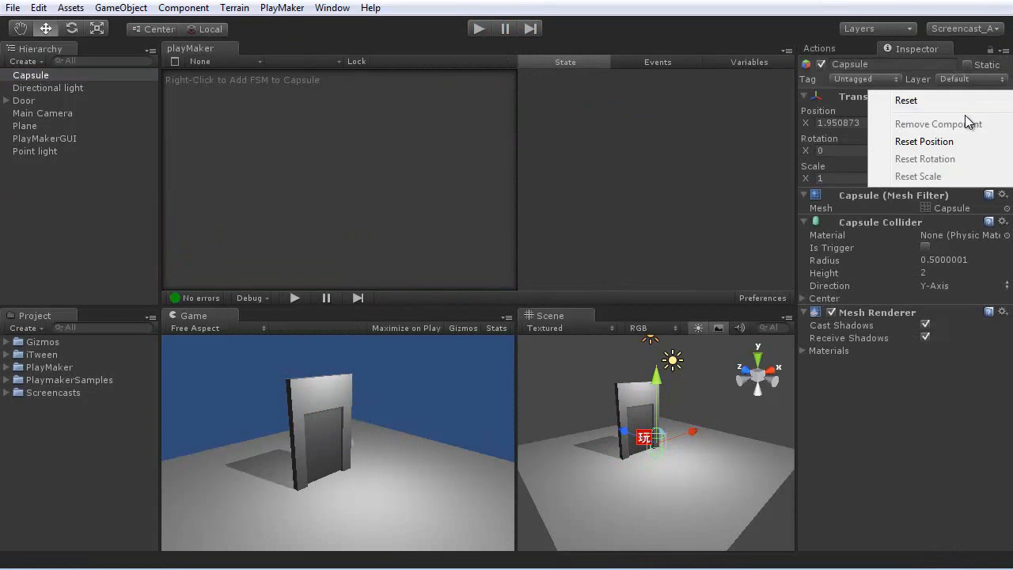
click(948, 140)
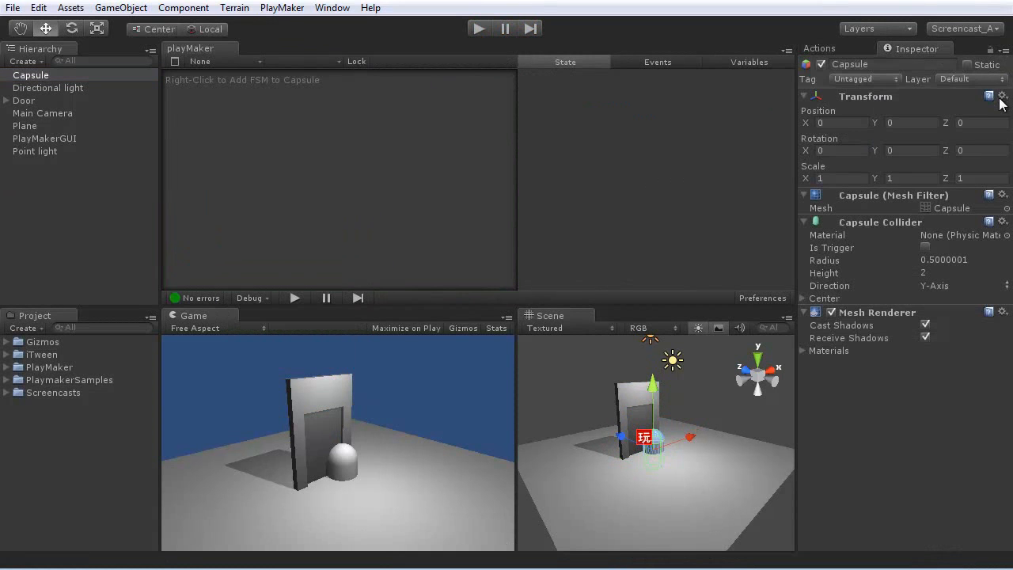
- Set the capsule's Y position to 1 and move it in front of the door to about X -0.57, Z -3.5
click(892, 122)
text(1)
drag(627, 427, 688, 449)
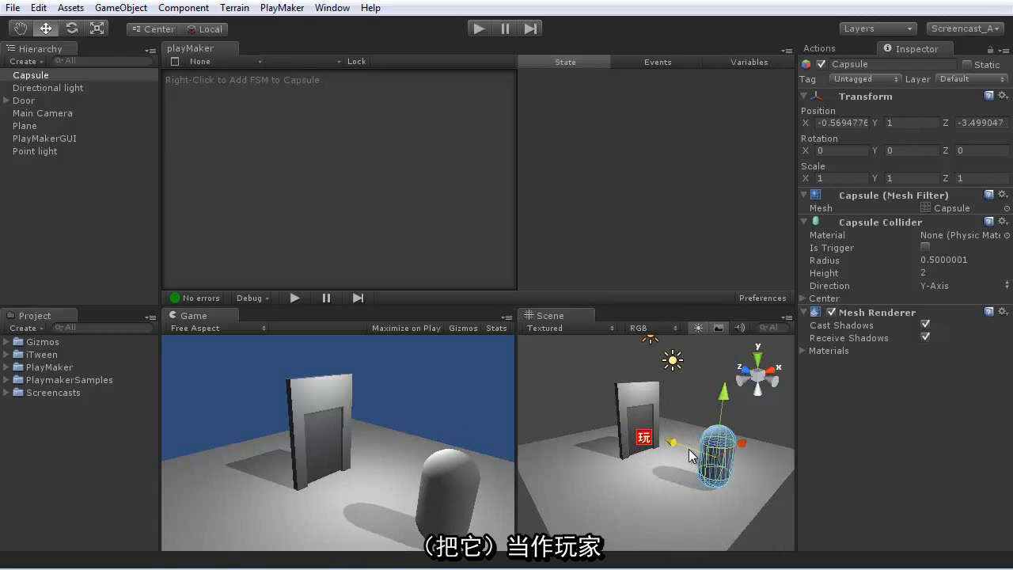
- Add a Character Controller to the capsule, replacing its existing Capsule Collider
click(183, 8)
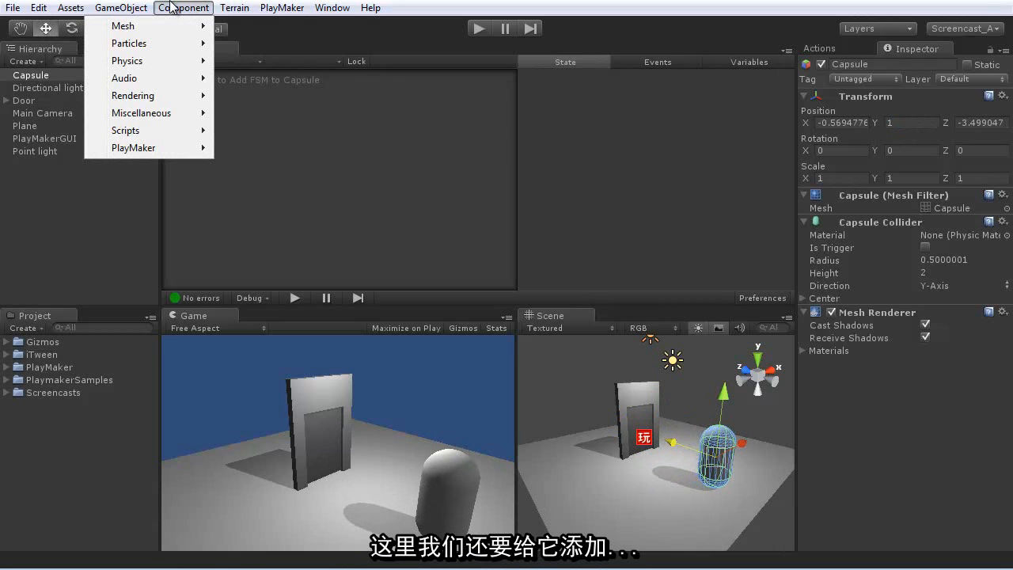
mouse_move(149, 62)
click(259, 74)
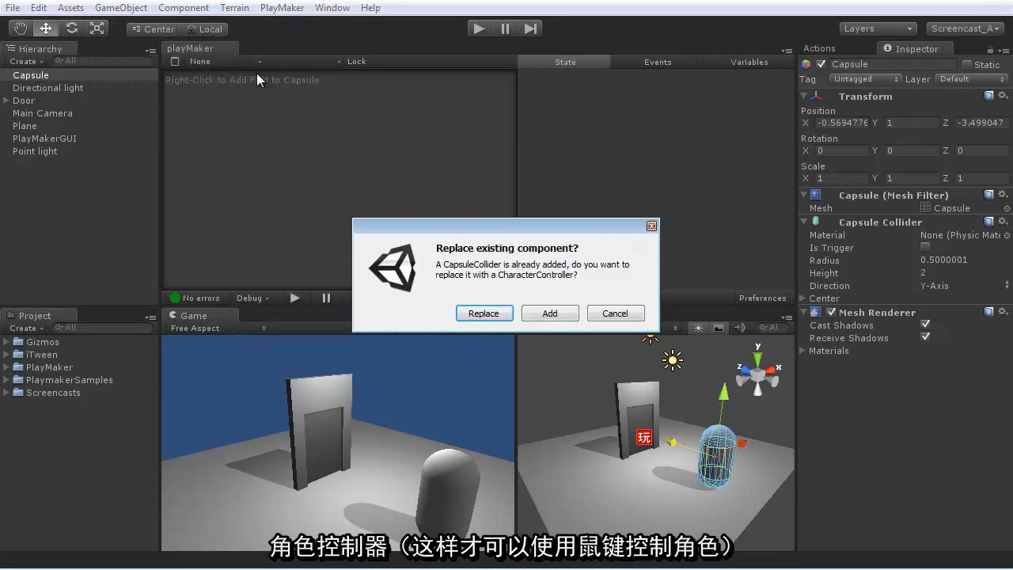
click(496, 311)
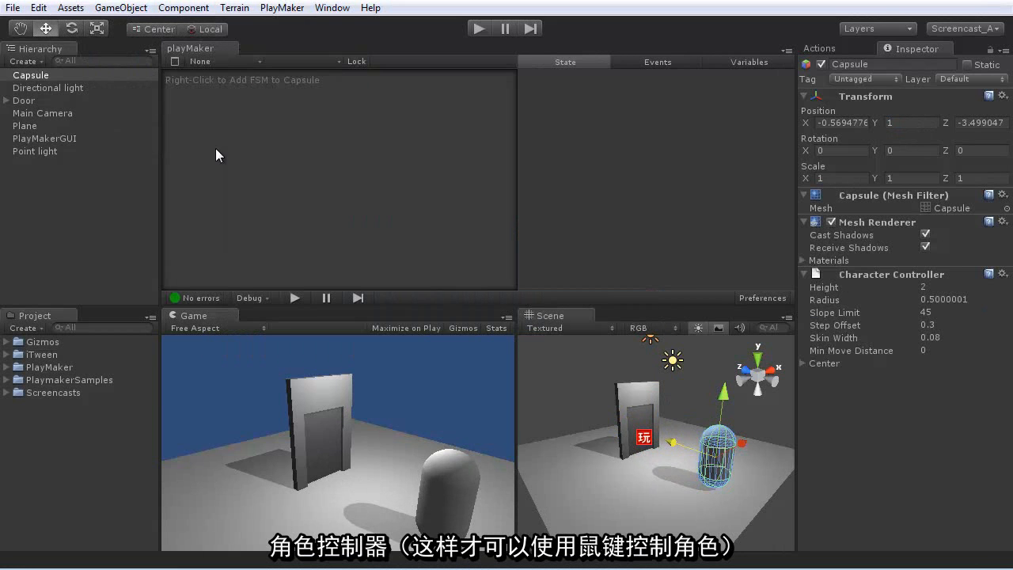
- Add an FSM to the capsule from the General template simplecontroller
right_click(275, 148)
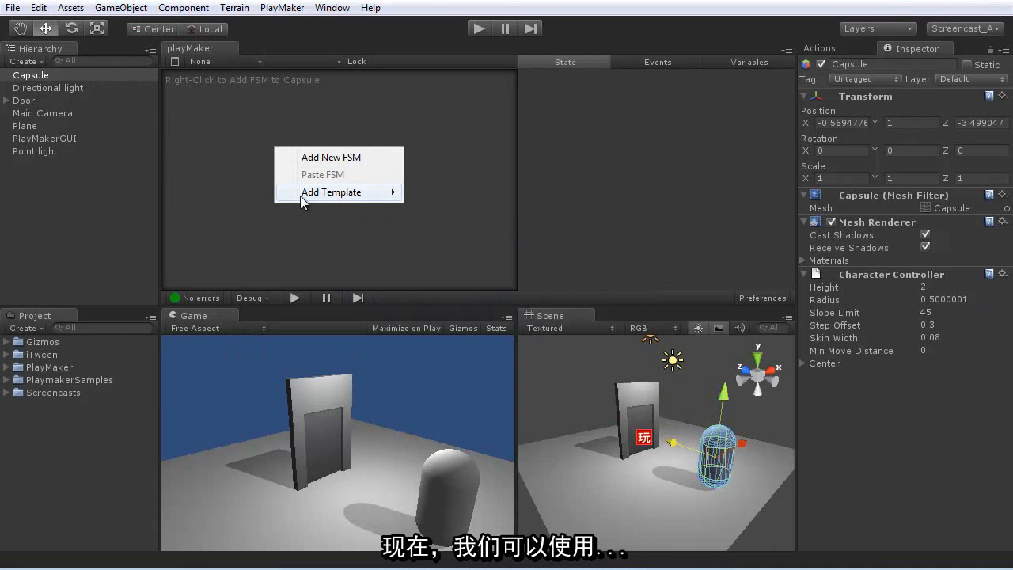
mouse_move(286, 197)
mouse_move(234, 192)
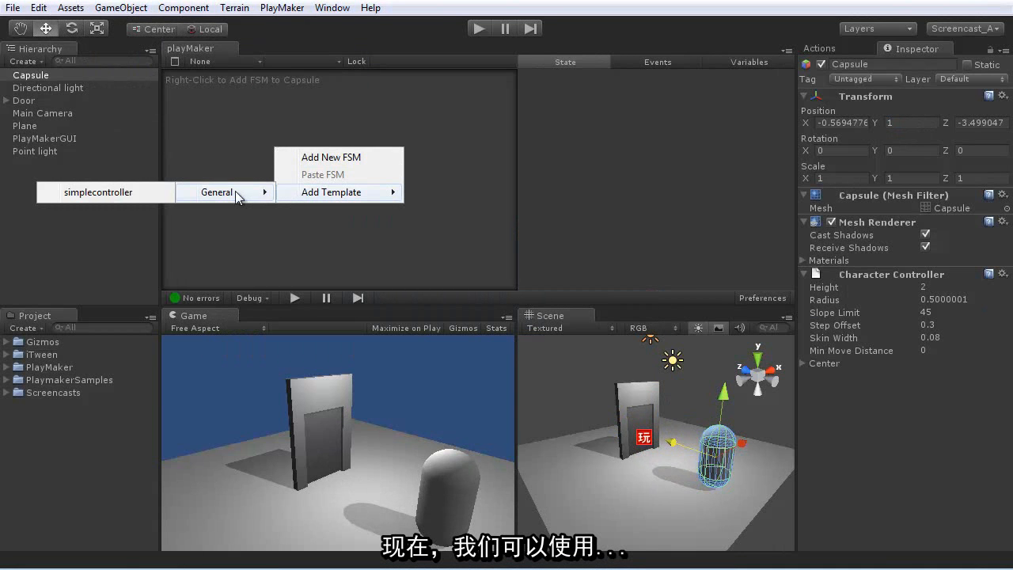
click(115, 193)
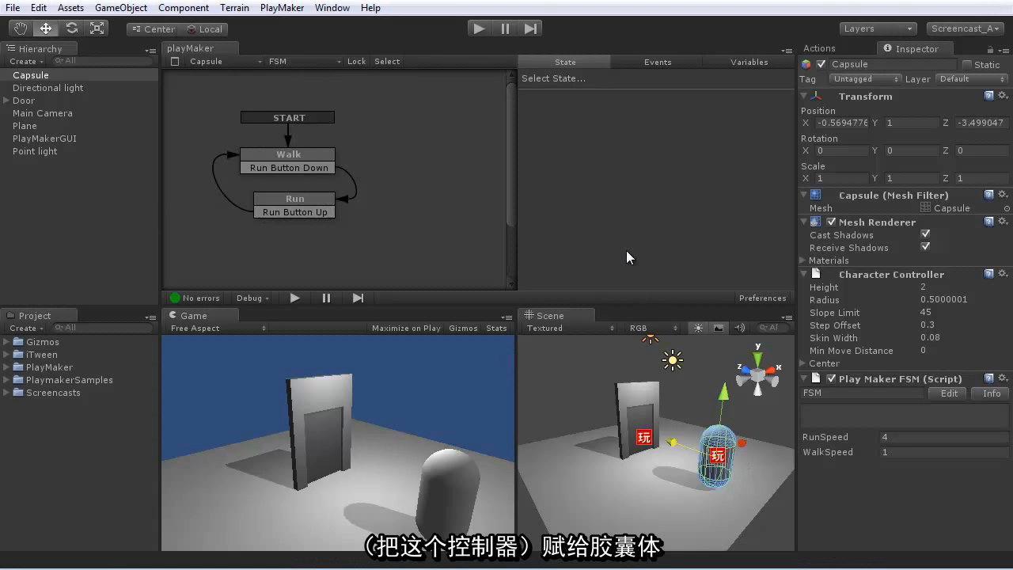
- Run the scene, walk the capsule through the door and back to test the trigger, and stop play mode
click(478, 27)
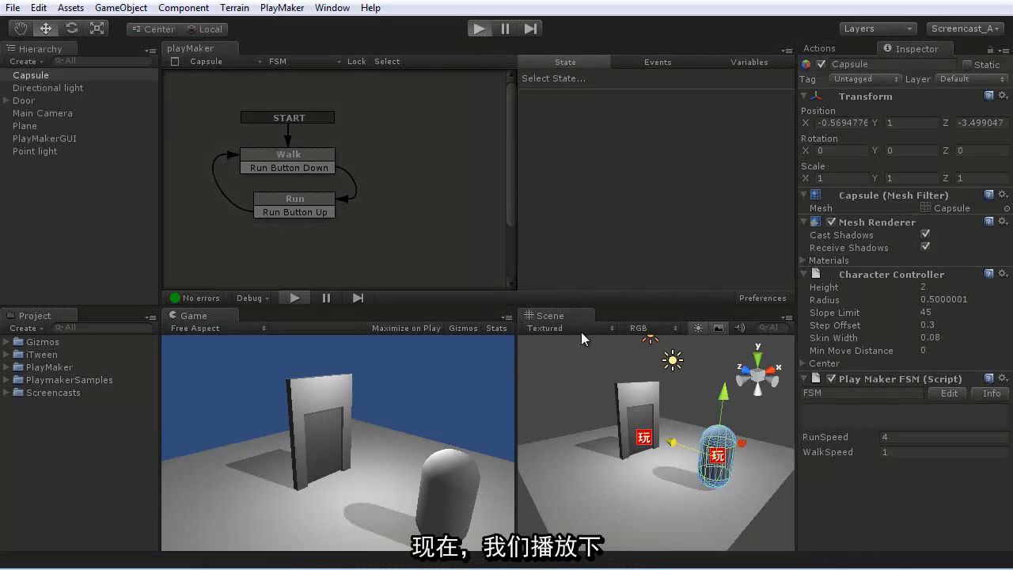
key(ctrl+p)
key(Up)
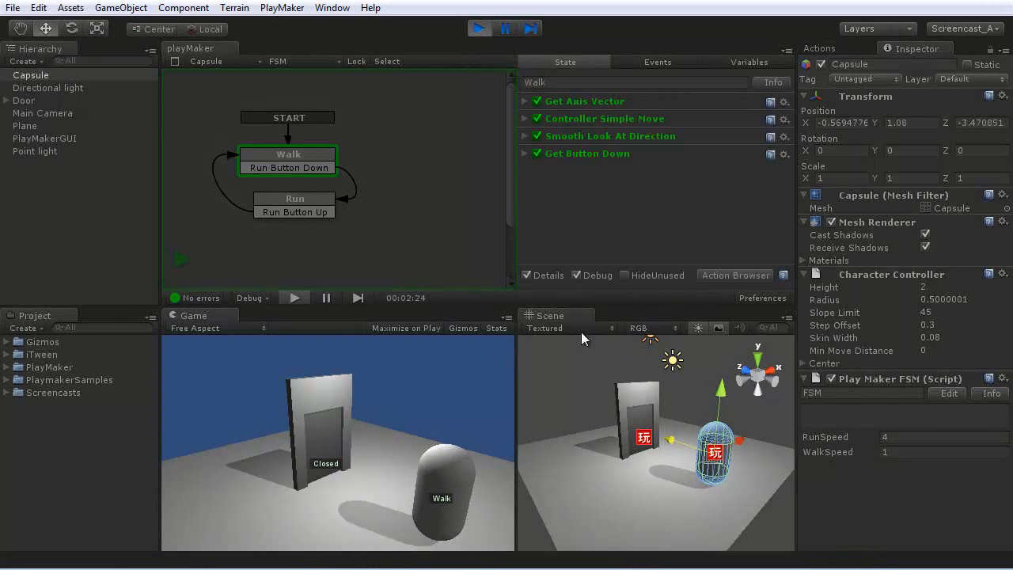
key(Up)
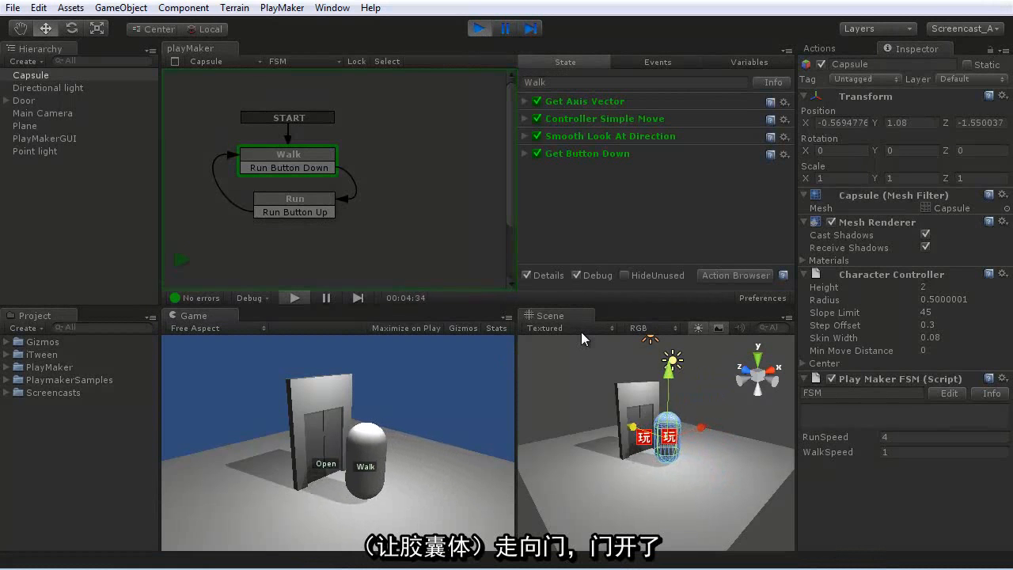
key(Up)
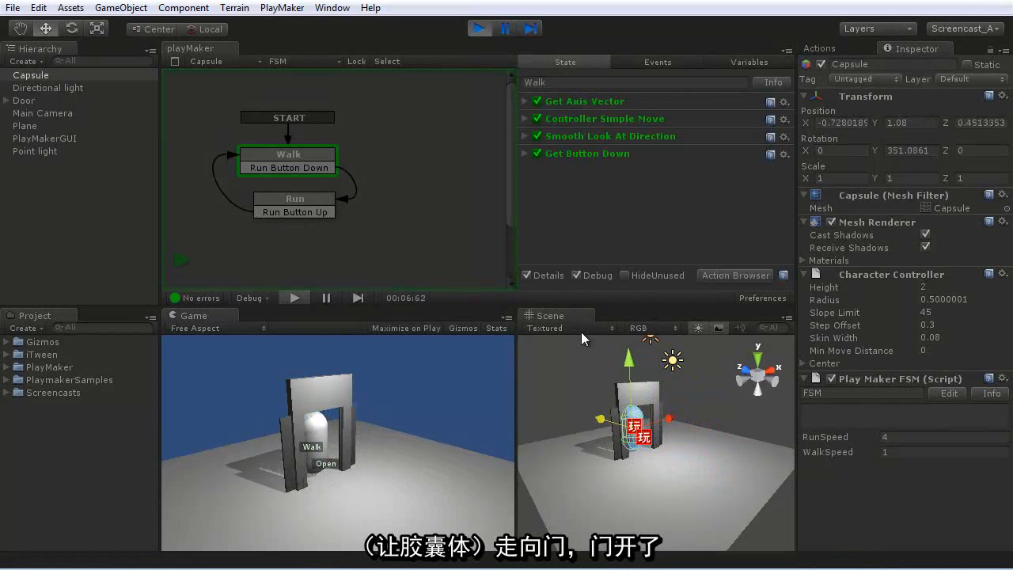
key(Left)
key(Up)
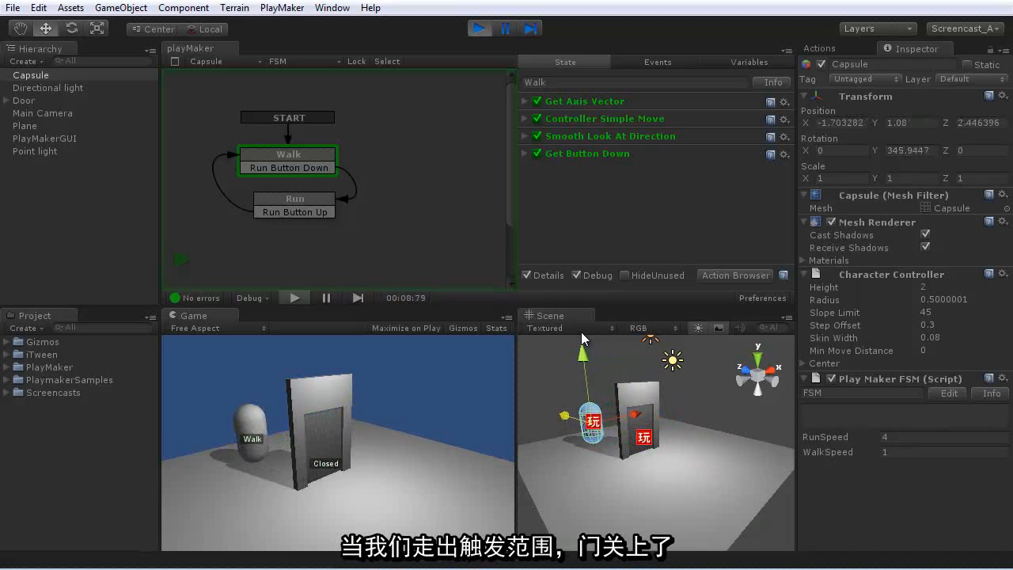
key(Right)
key(Down)
key(Down)
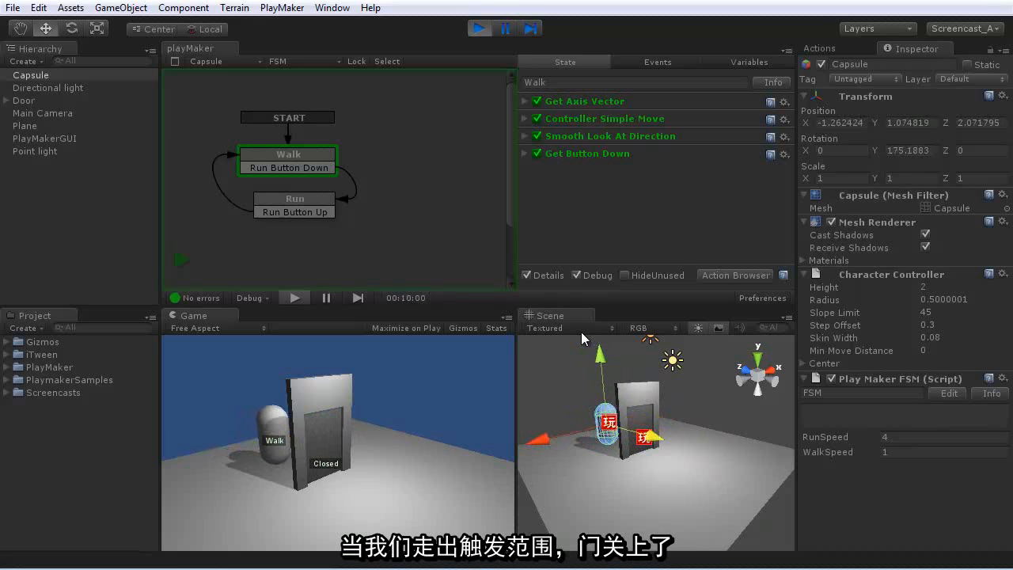
key(Down)
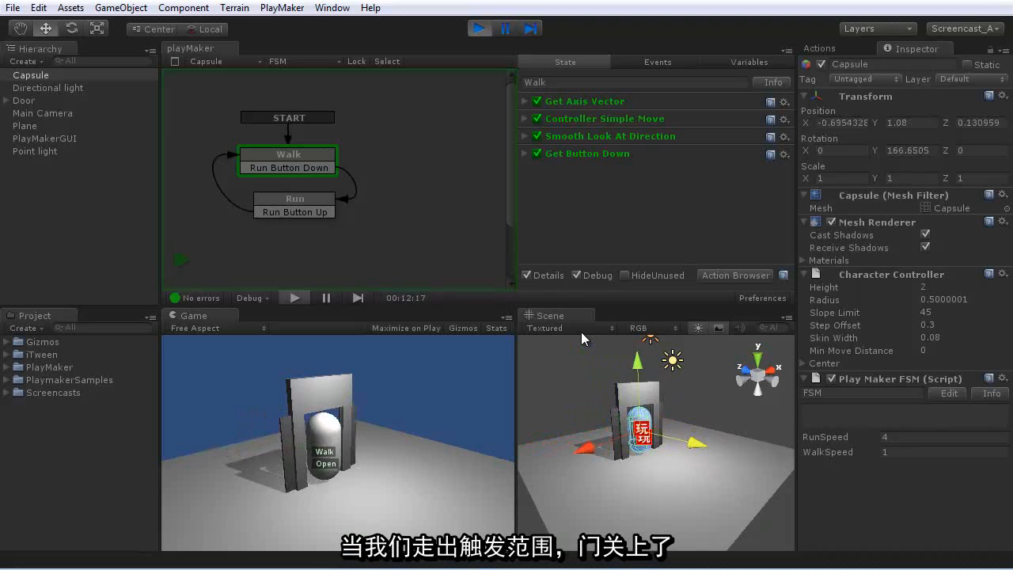
click(479, 28)
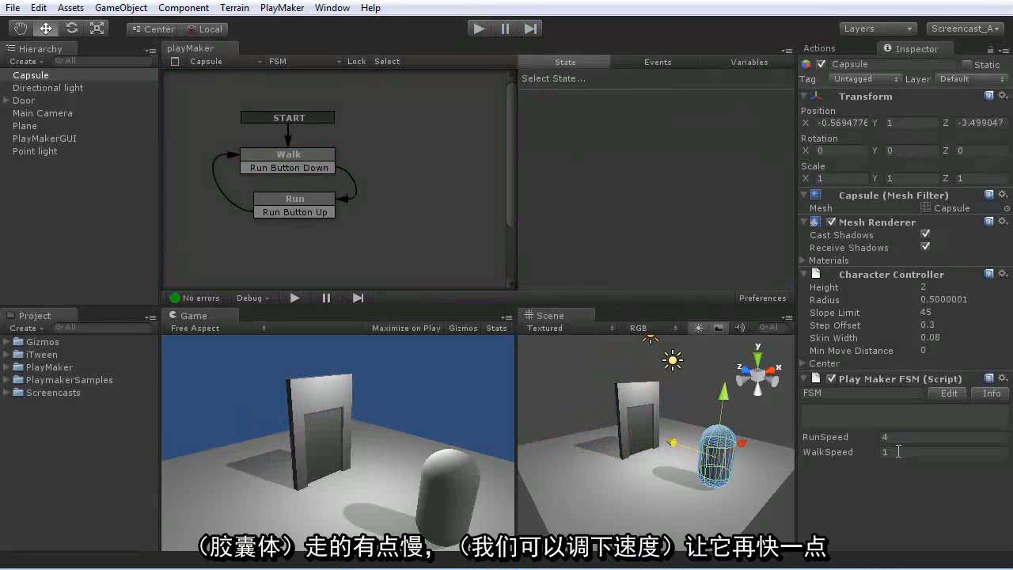
- Set the capsule FSM's WalkSpeed to 3 and view the actions of its Walk and Run states
drag(898, 451, 805, 444)
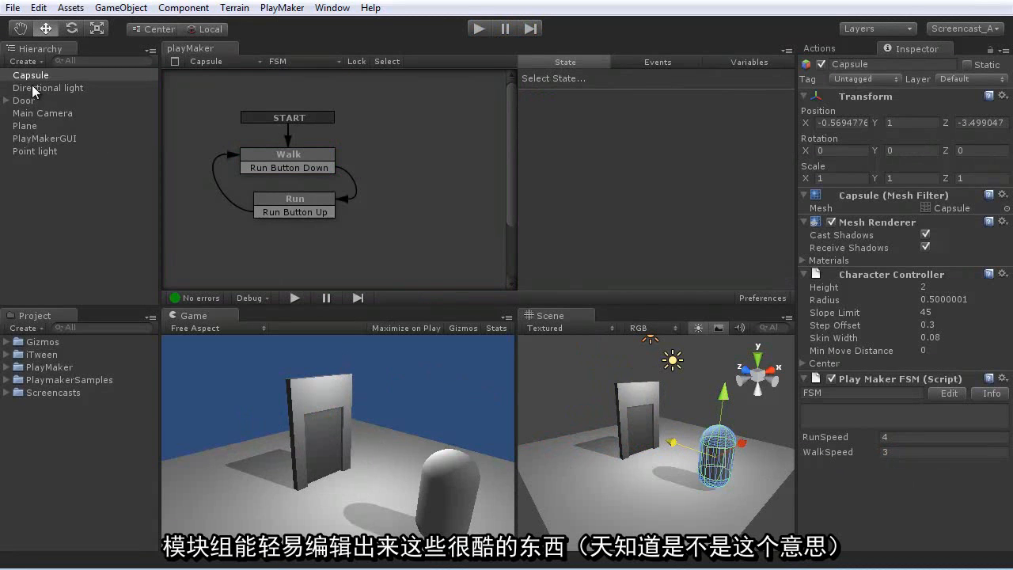
click(296, 155)
click(273, 198)
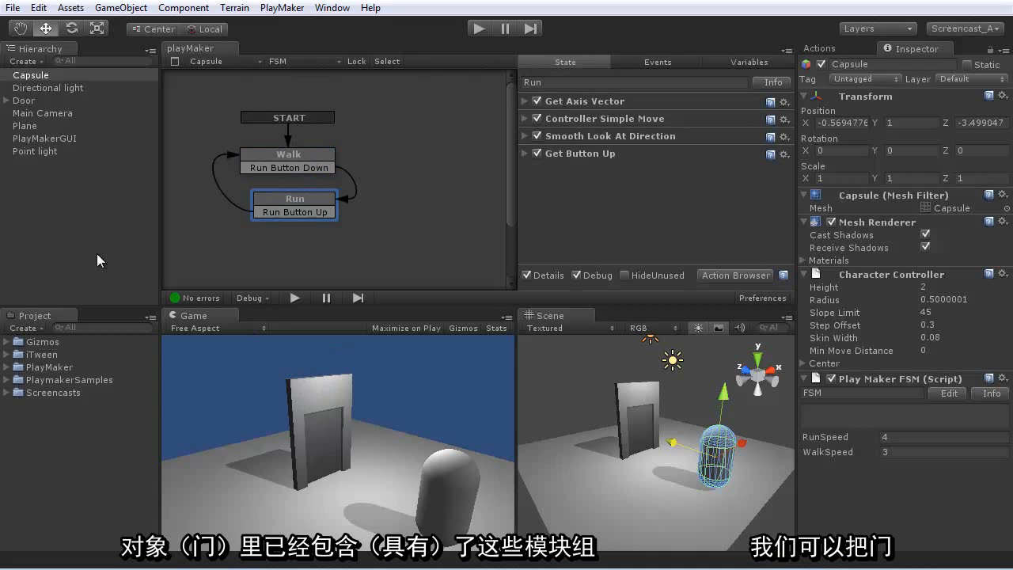
- Duplicate the Door twice and place one copy on each side of the original, one at about X 2.01
click(28, 101)
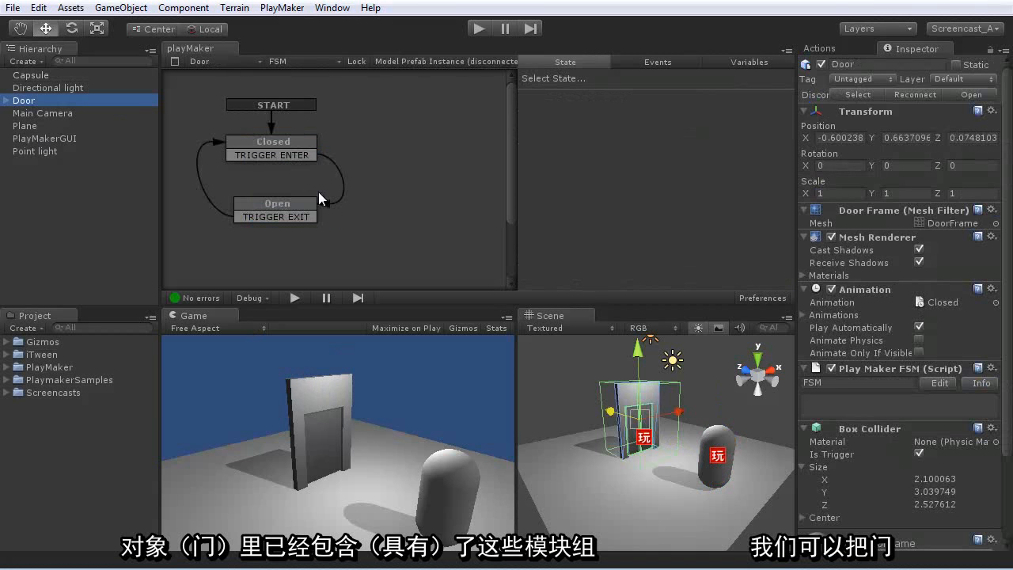
key(ctrl+d)
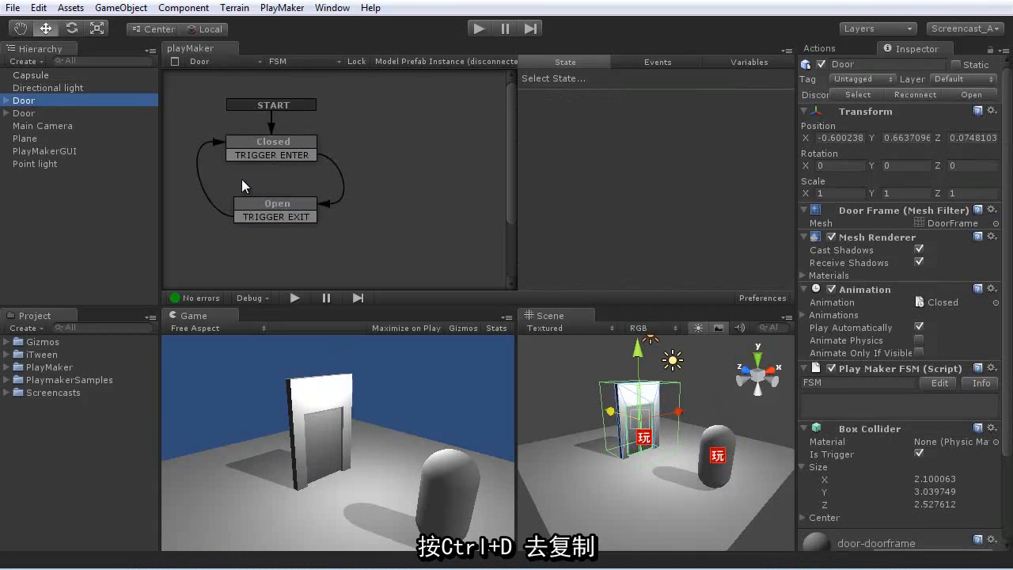
drag(673, 413, 748, 410)
key(ctrl+d)
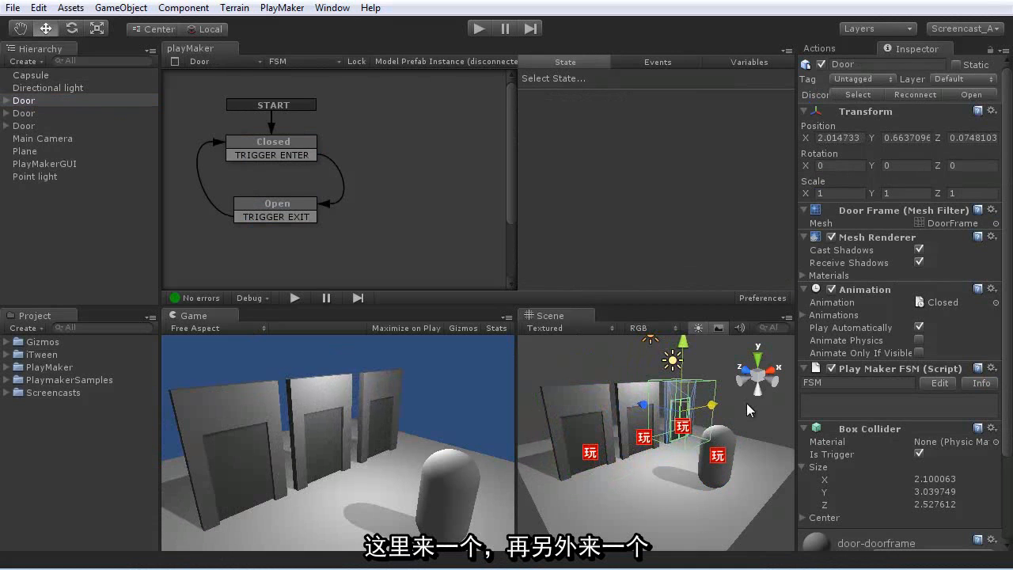
- Run the scene and walk the capsule through and around all three doors to test each door's trigger
click(478, 30)
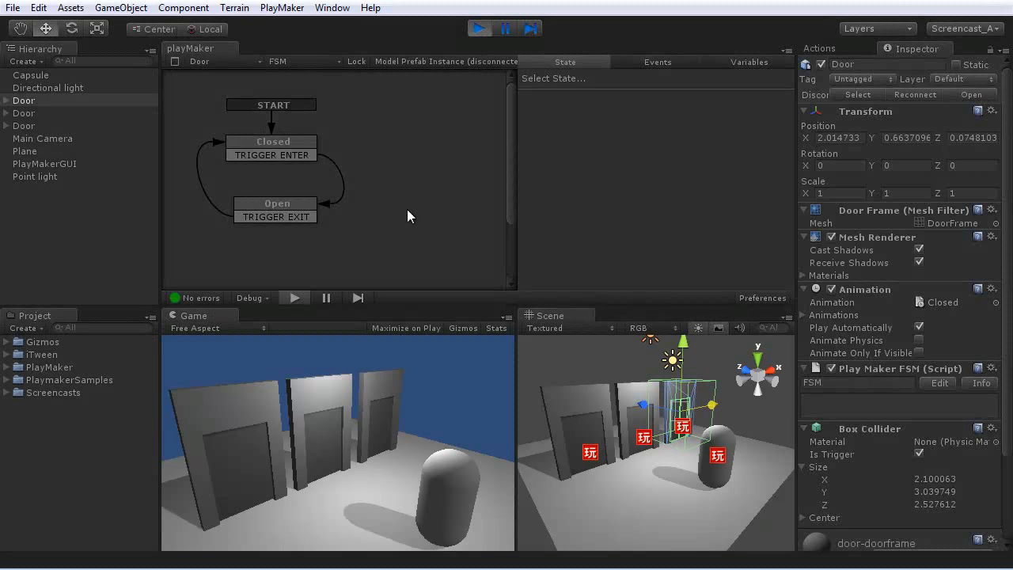
key(Left)
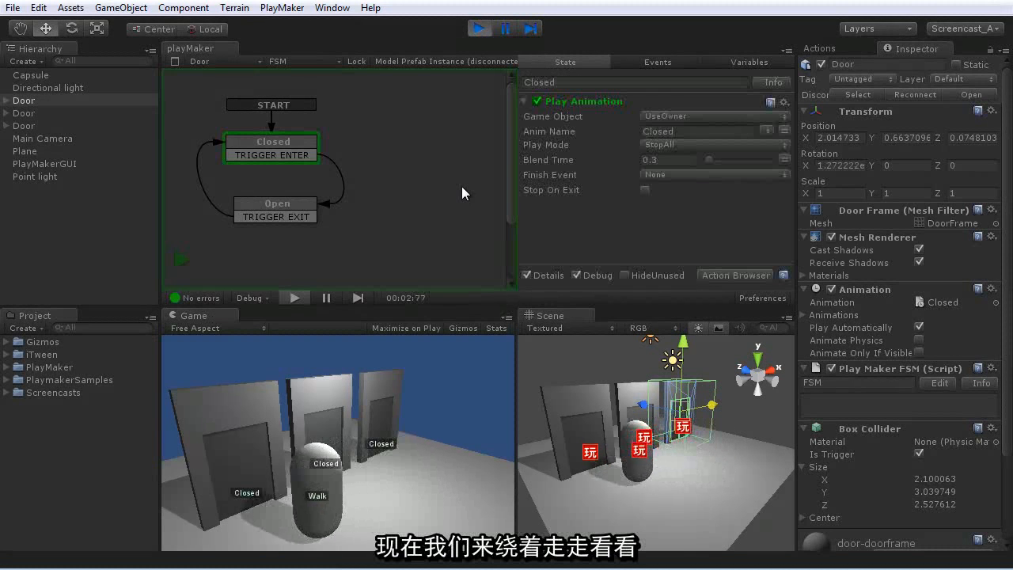
key(Up)
key(Right)
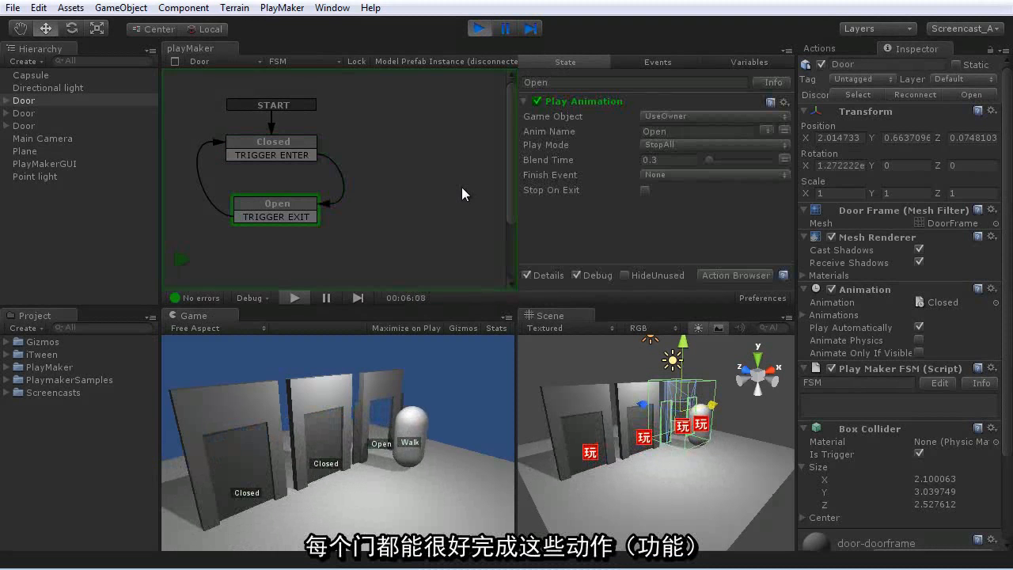
key(Left)
key(Down)
key(Up)
key(Left)
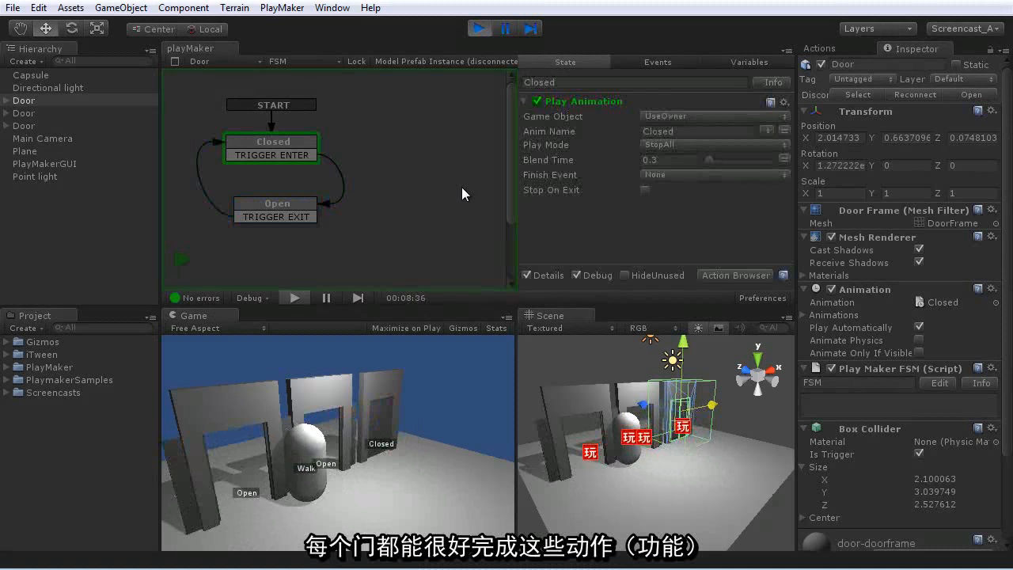
key(Up)
key(Down)
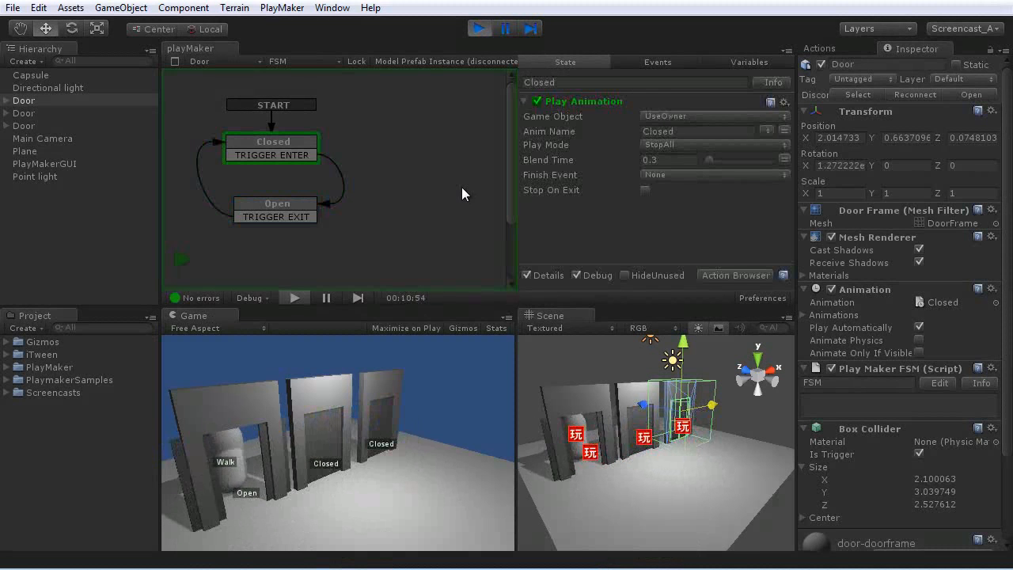
key(Right)
key(Up)
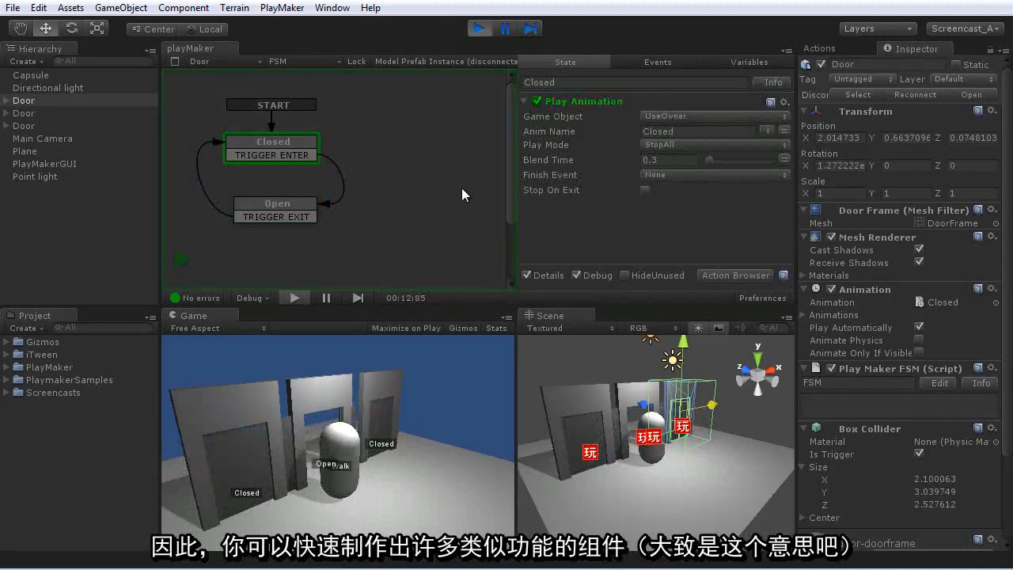
key(Down)
key(Right)
key(Up)
key(Up)
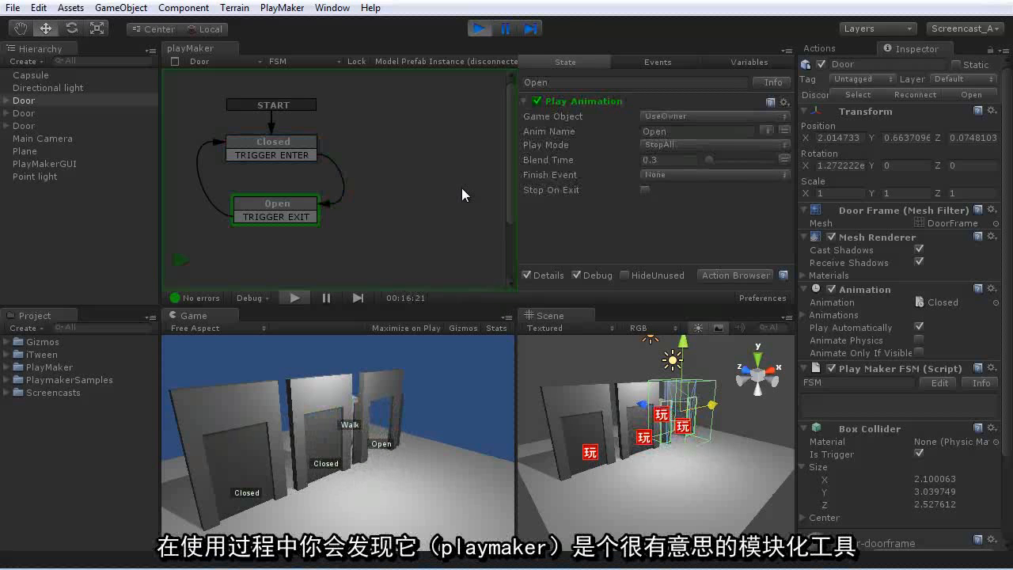
- Walk the capsule out of the last door's trigger area and stop play mode
key(Down)
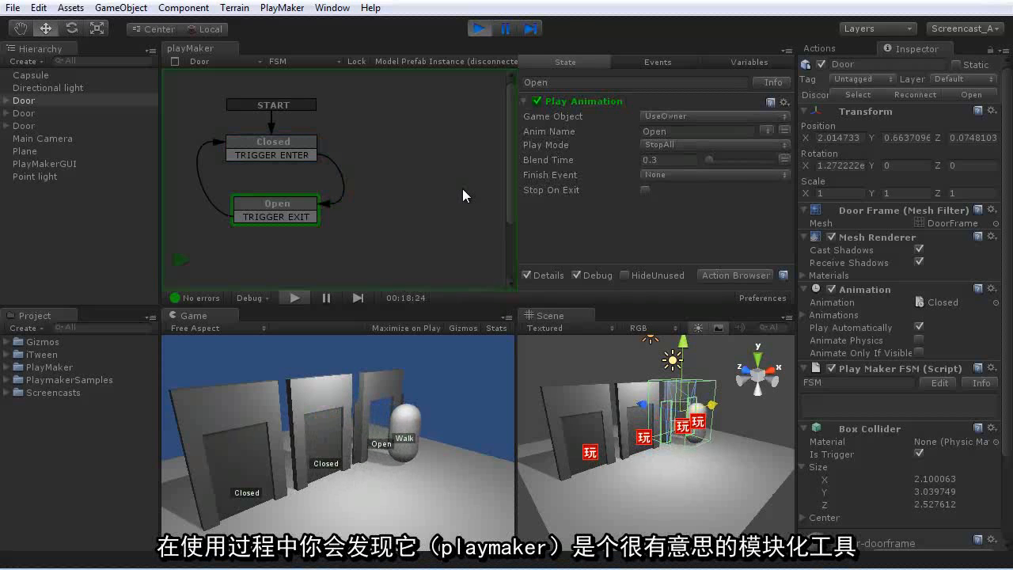
key(Right)
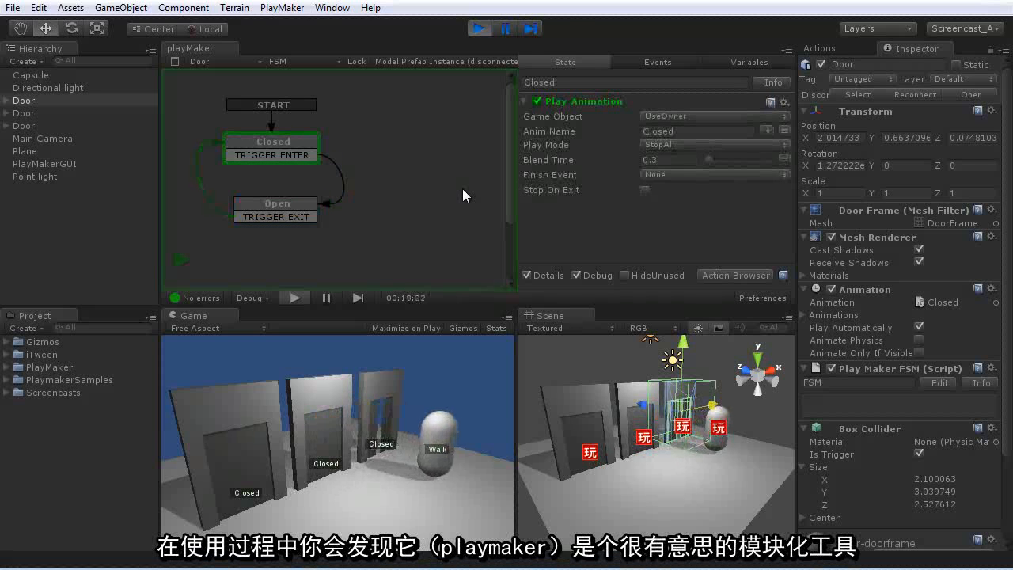
click(480, 30)
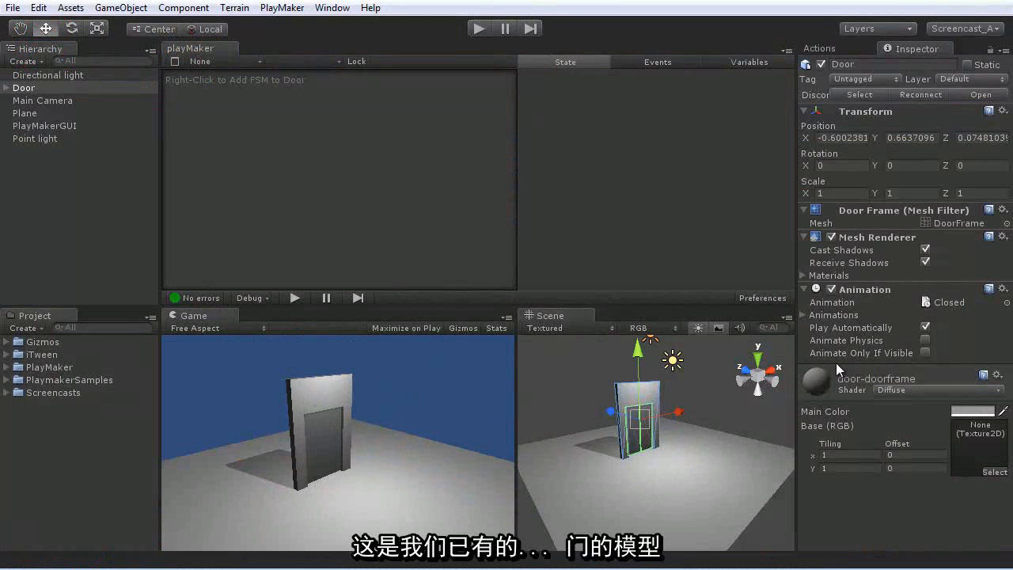
- Check the clips in the Door's Animations list and add a new FSM to the Door
click(805, 315)
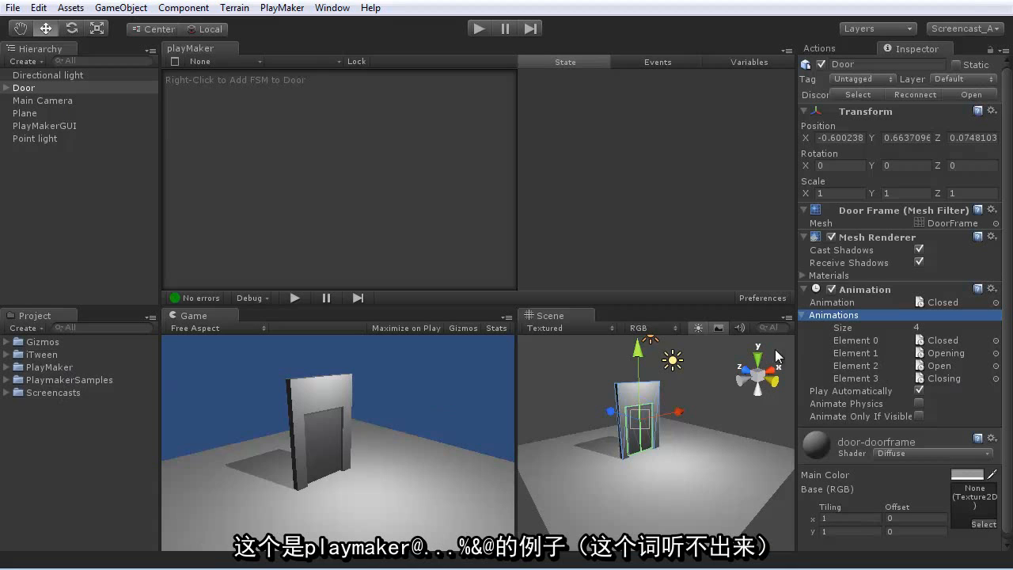
click(810, 317)
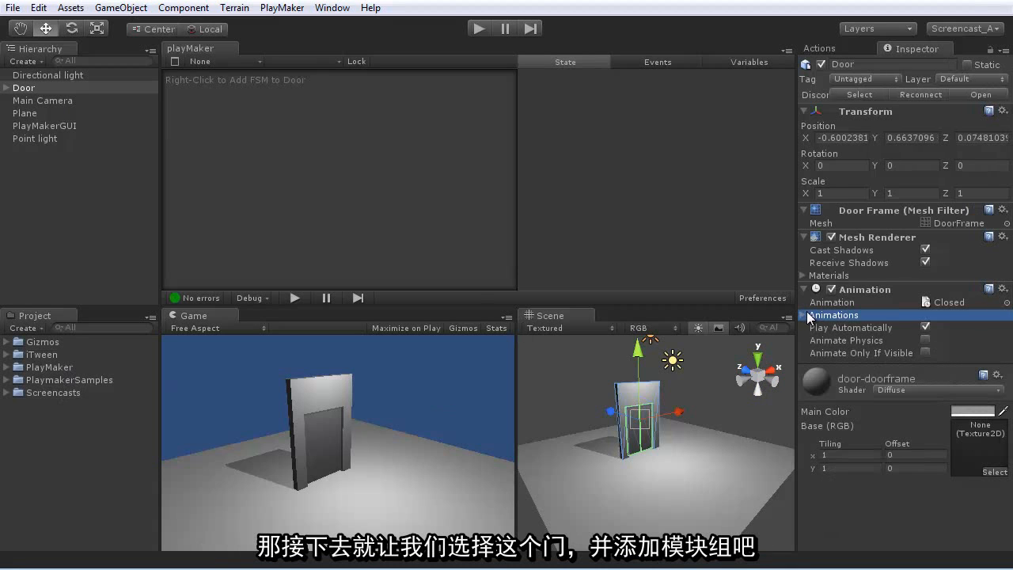
click(30, 88)
right_click(263, 132)
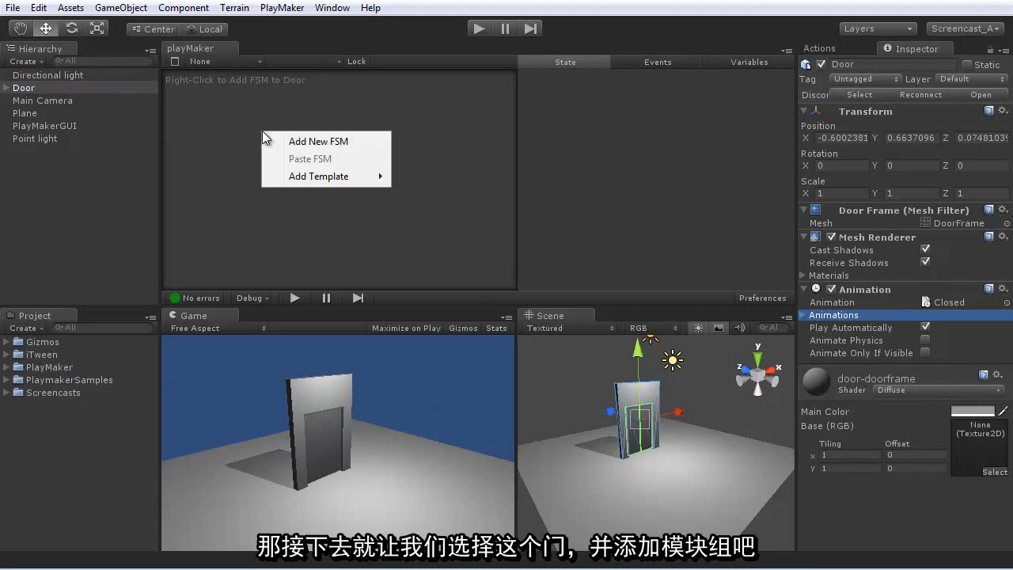
click(308, 141)
drag(338, 227, 246, 133)
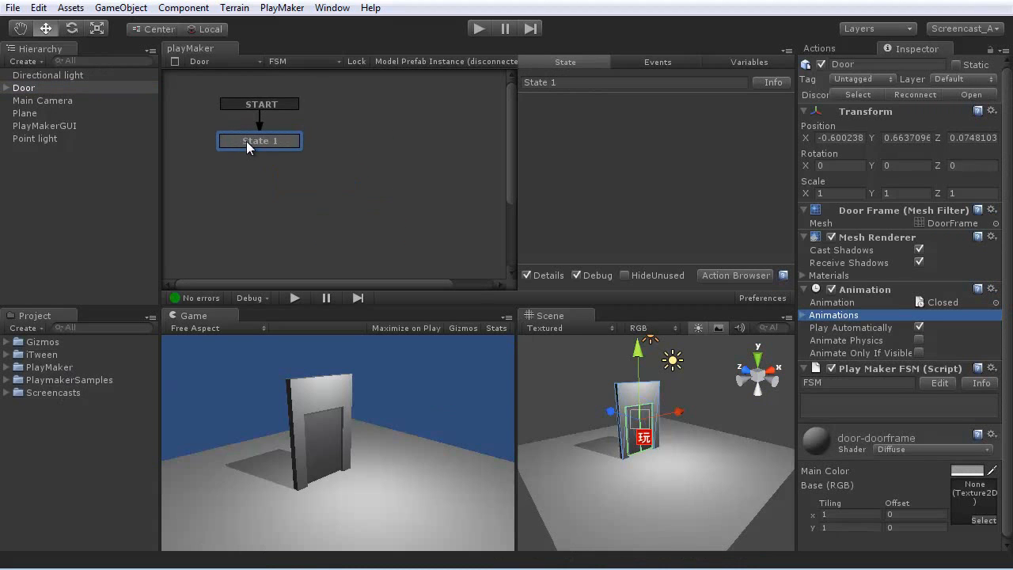
- Name the start state Closed and add a second state named Open directly below it
click(568, 86)
text(Closed)
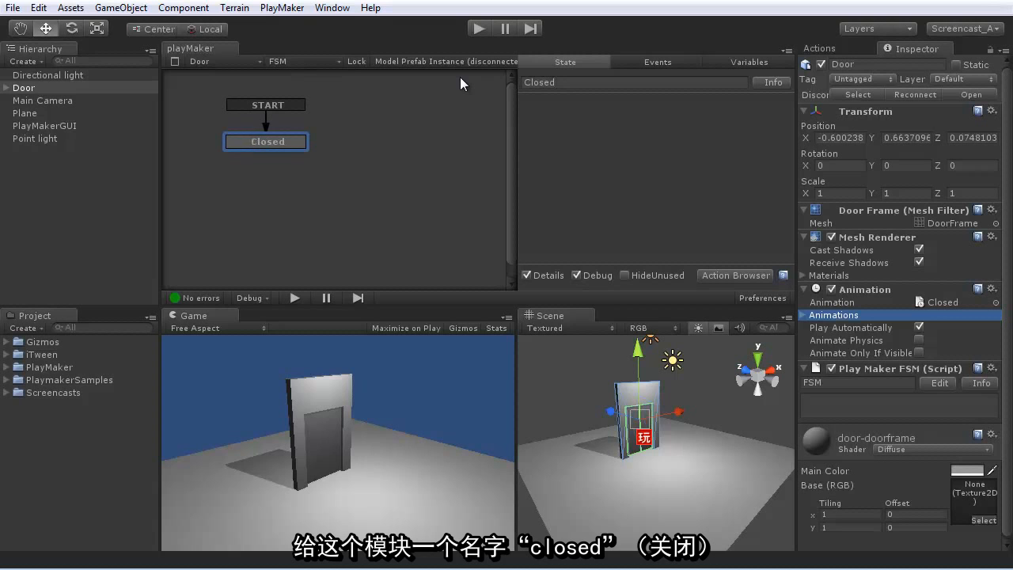
right_click(321, 194)
click(355, 203)
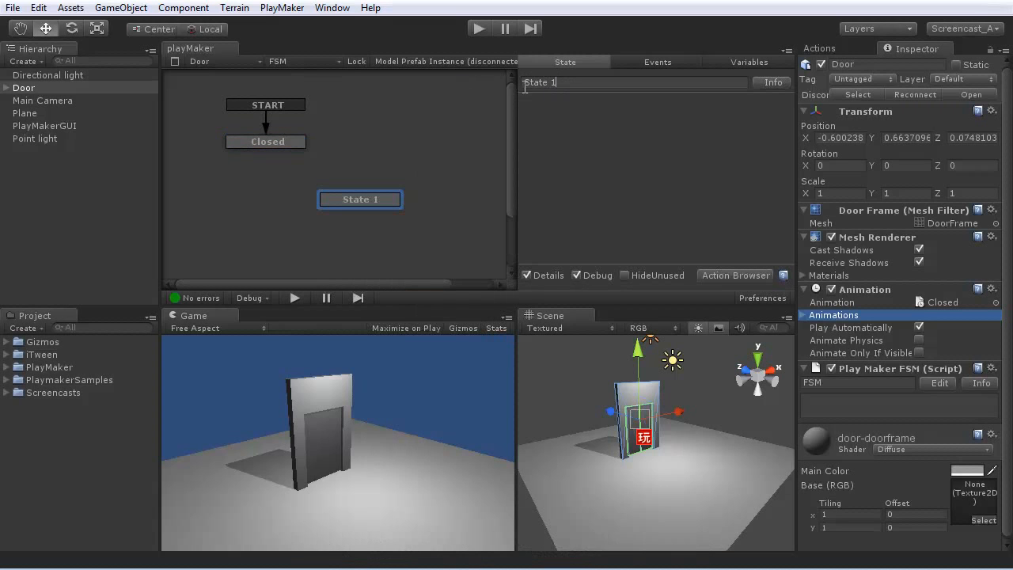
key(BackSpace)
key(BackSpace)
key(BackSpace)
key(BackSpace)
key(BackSpace)
key(BackSpace)
key(BackSpace)
text(Open)
drag(362, 194, 277, 198)
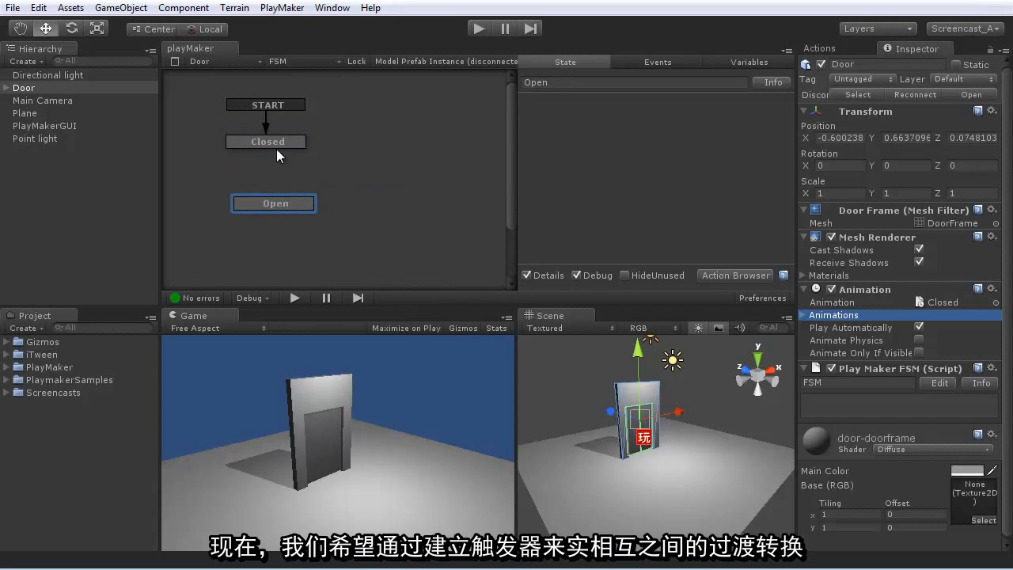
- Add a TRIGGER ENTER transition to the Closed state and link it to the Open state
right_click(275, 142)
click(325, 152)
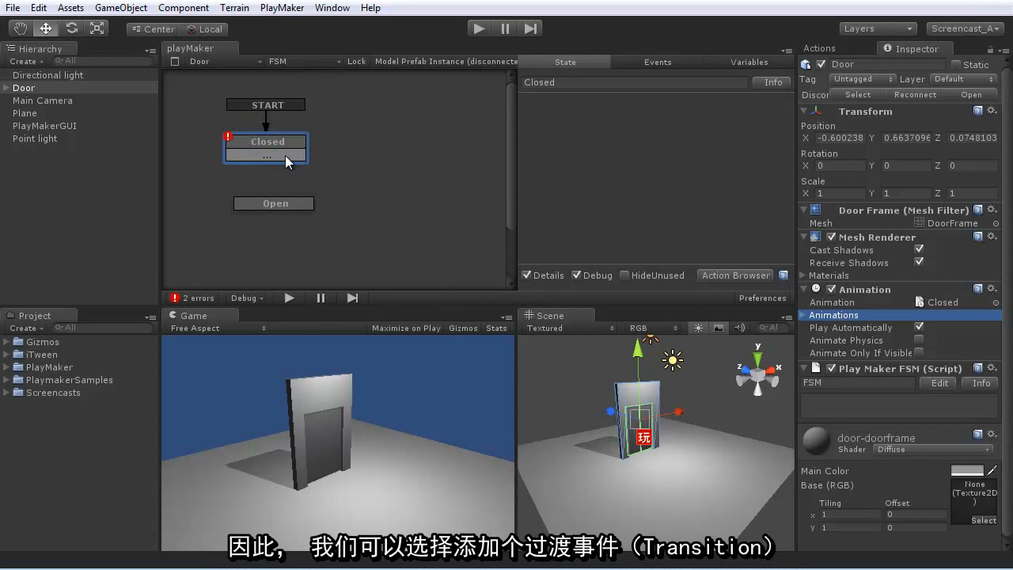
click(286, 158)
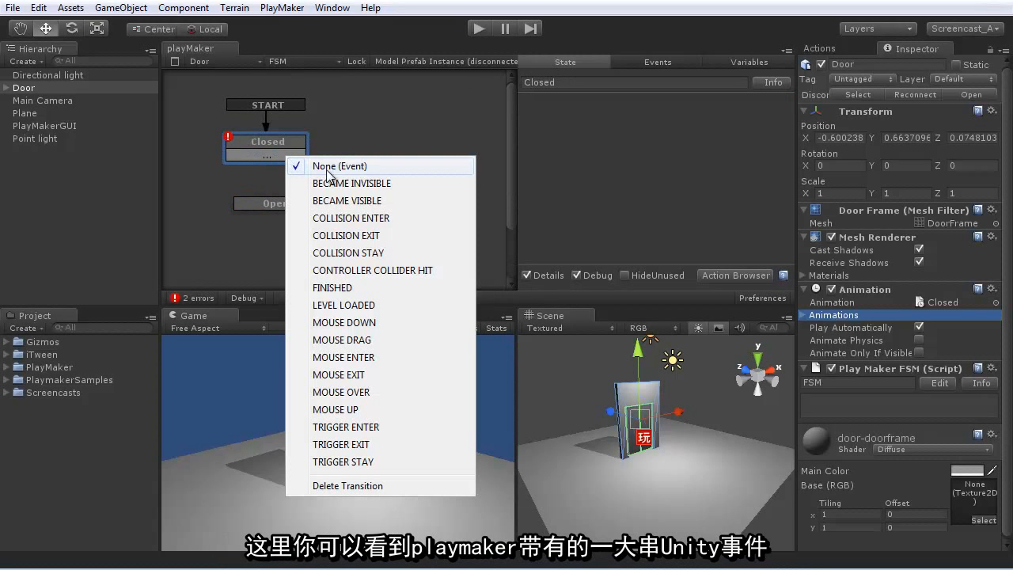
click(344, 428)
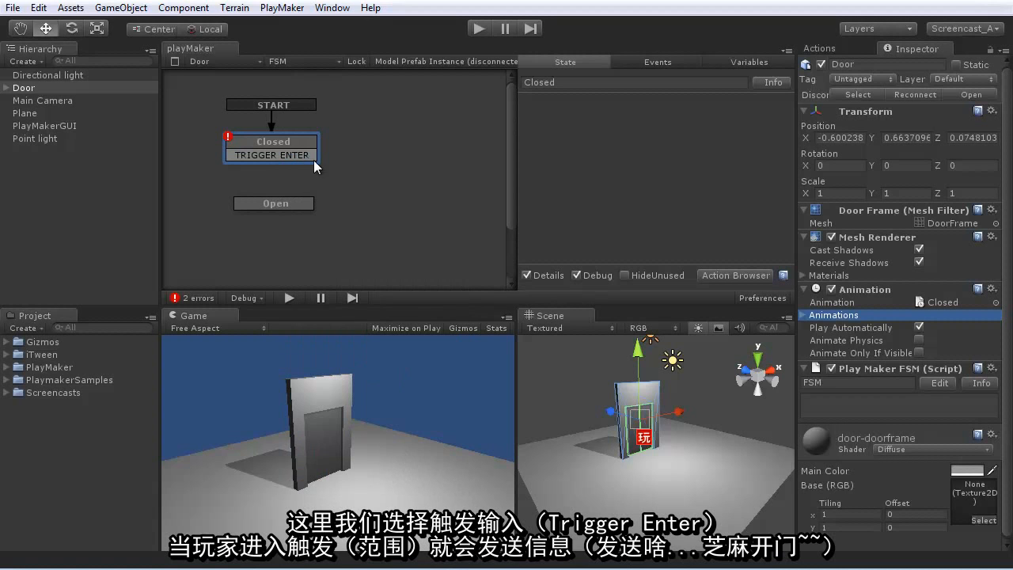
drag(342, 163, 304, 208)
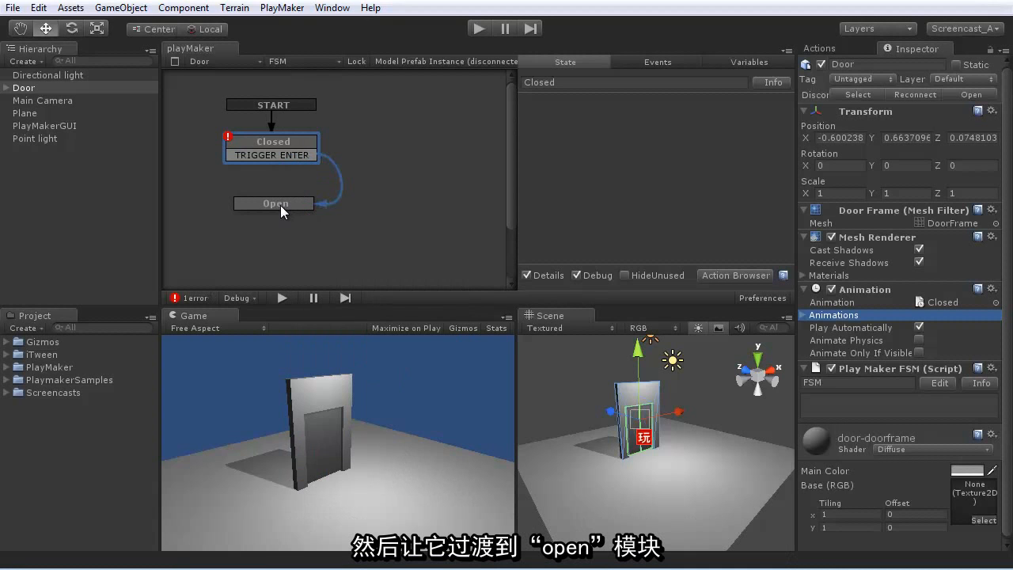
- Add a TRIGGER EXIT transition to the Open state and link it back to the Closed state
right_click(281, 206)
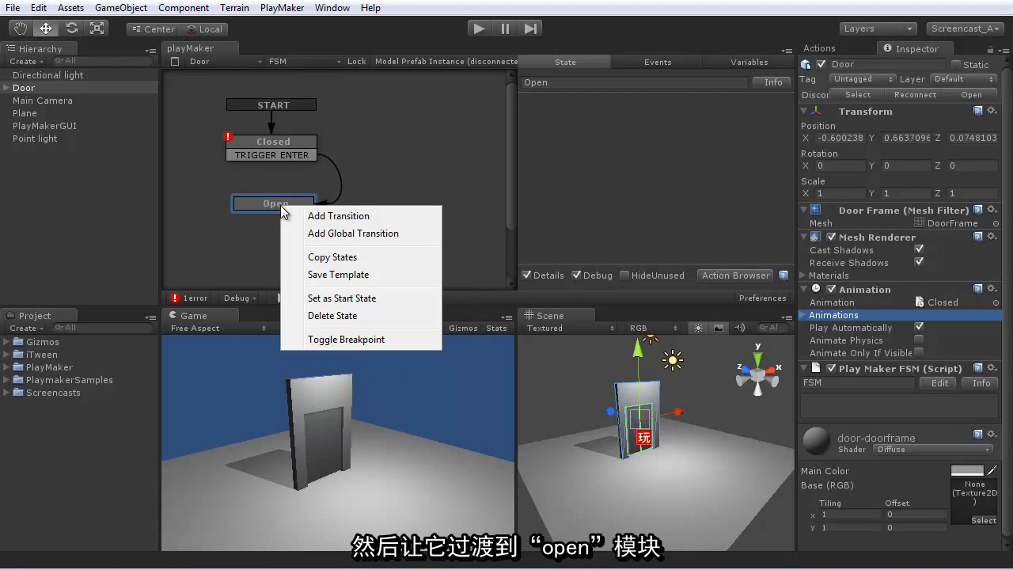
click(315, 215)
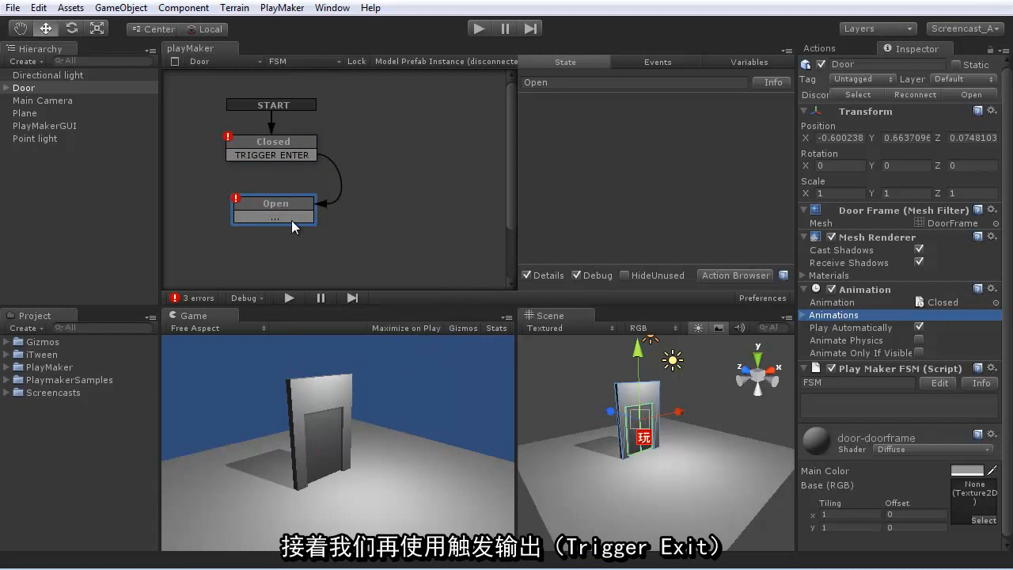
click(291, 219)
click(364, 510)
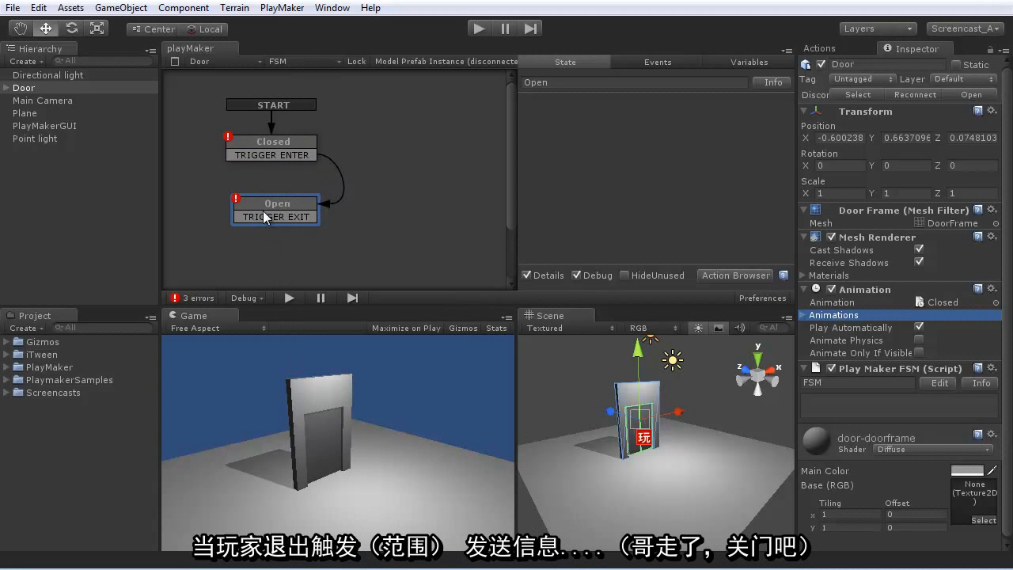
drag(238, 221, 245, 144)
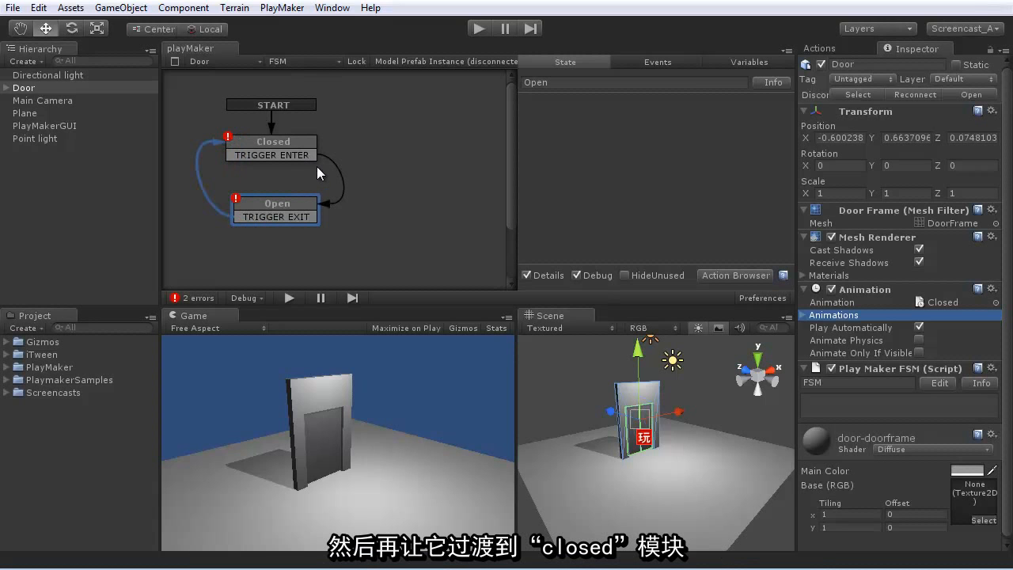
- Examine the Door FSM's setup error for the Closed state in Error Check and close the report
click(198, 299)
click(254, 253)
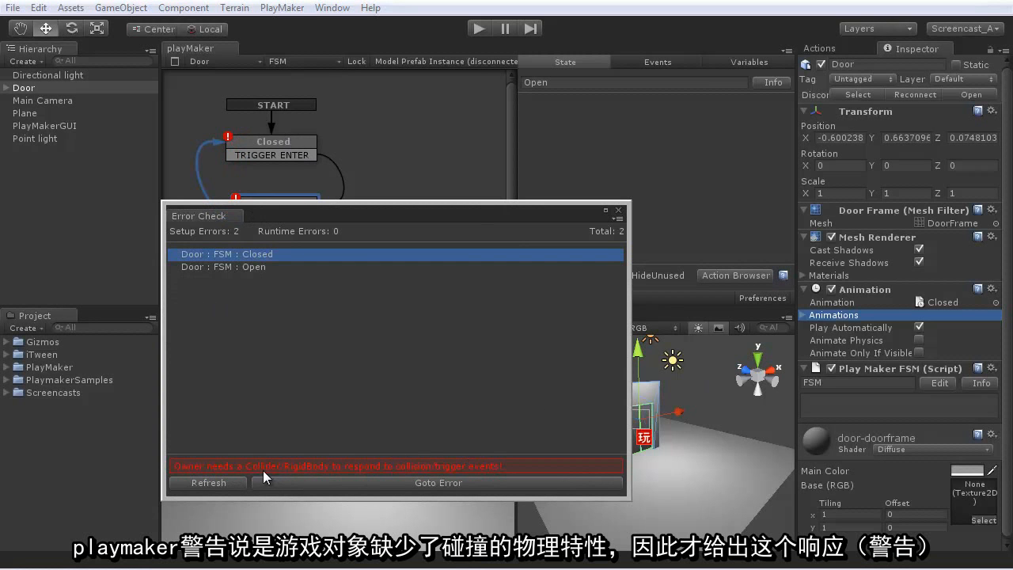
drag(252, 212, 408, 208)
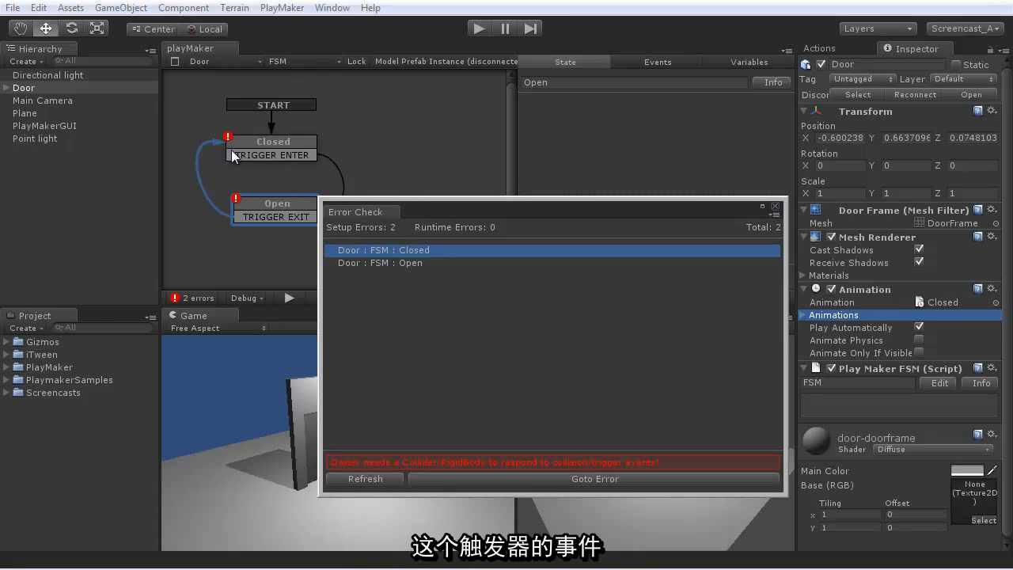
click(775, 208)
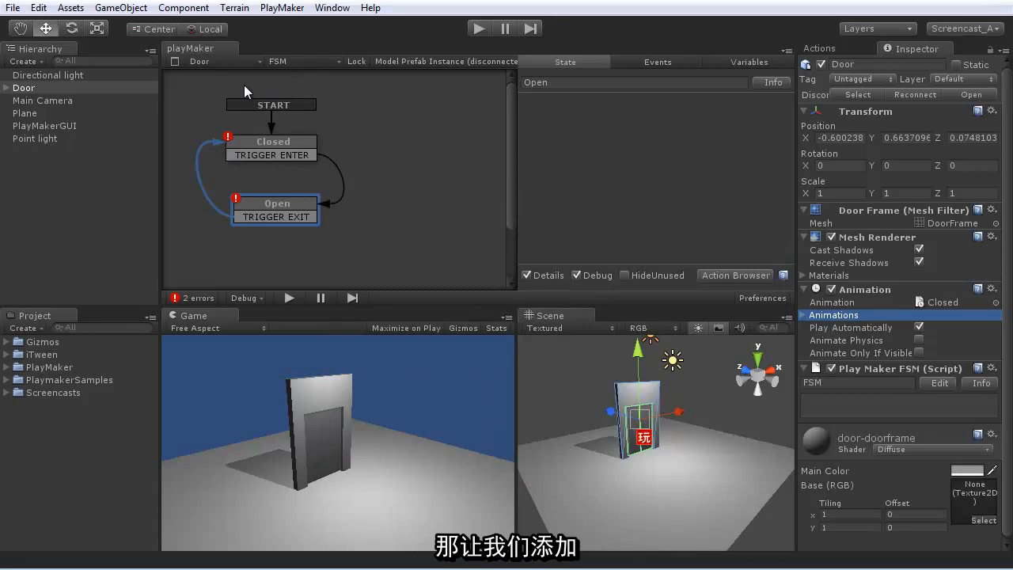
- Add a Box Collider to the Door as a trigger and enlarge its Z size to about 2.53
click(183, 7)
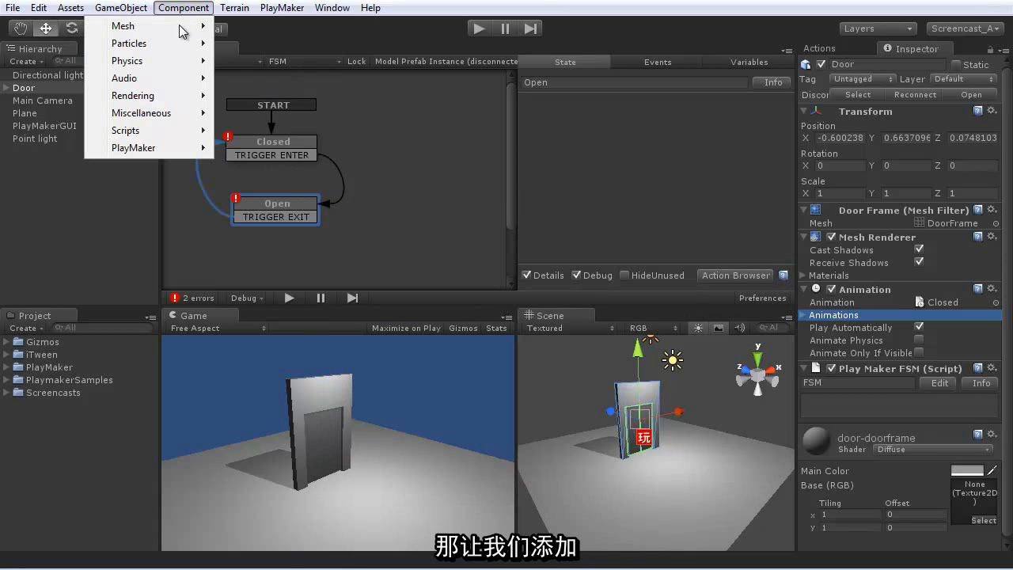
mouse_move(164, 65)
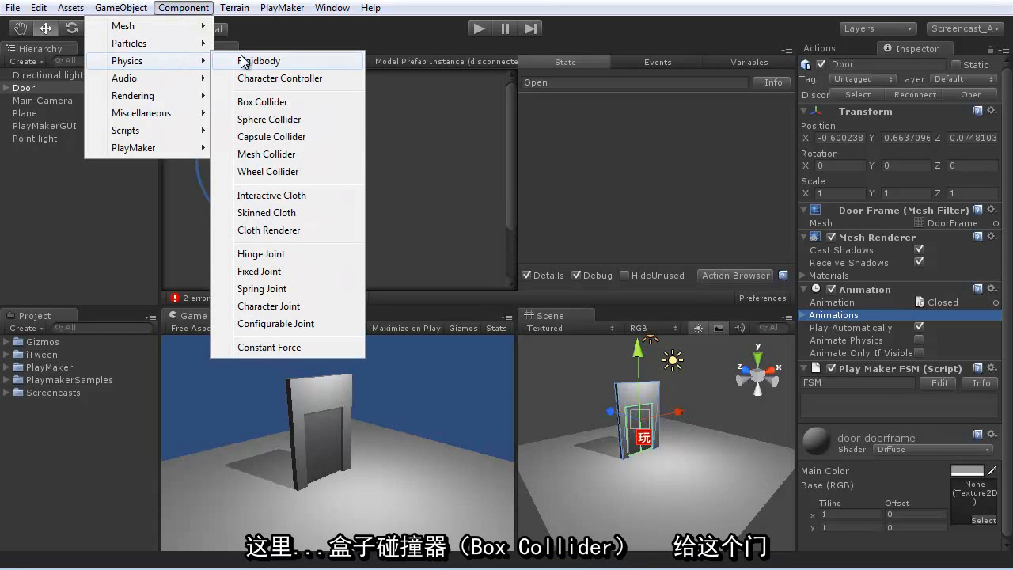
click(269, 109)
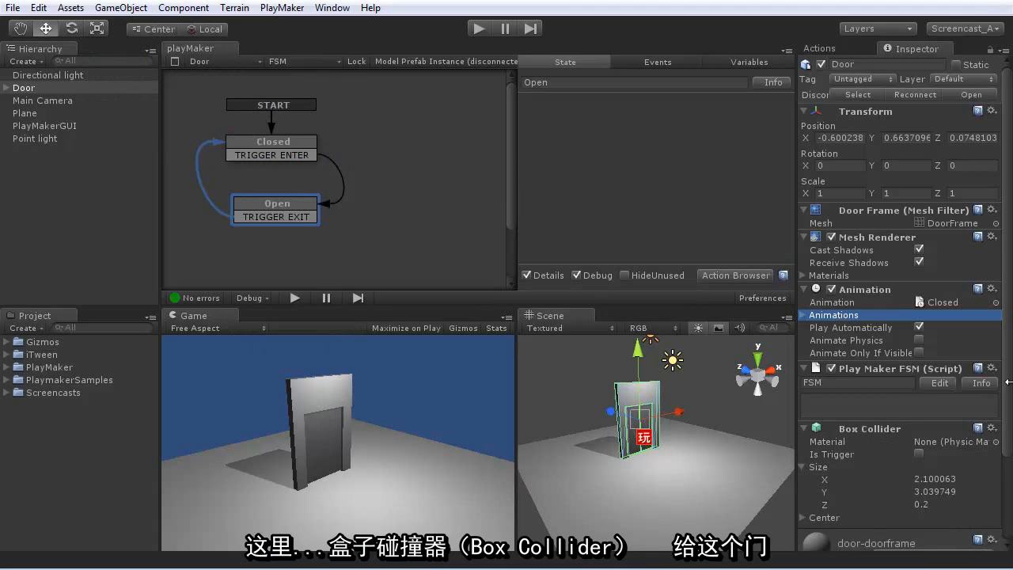
click(918, 454)
drag(826, 507, 889, 512)
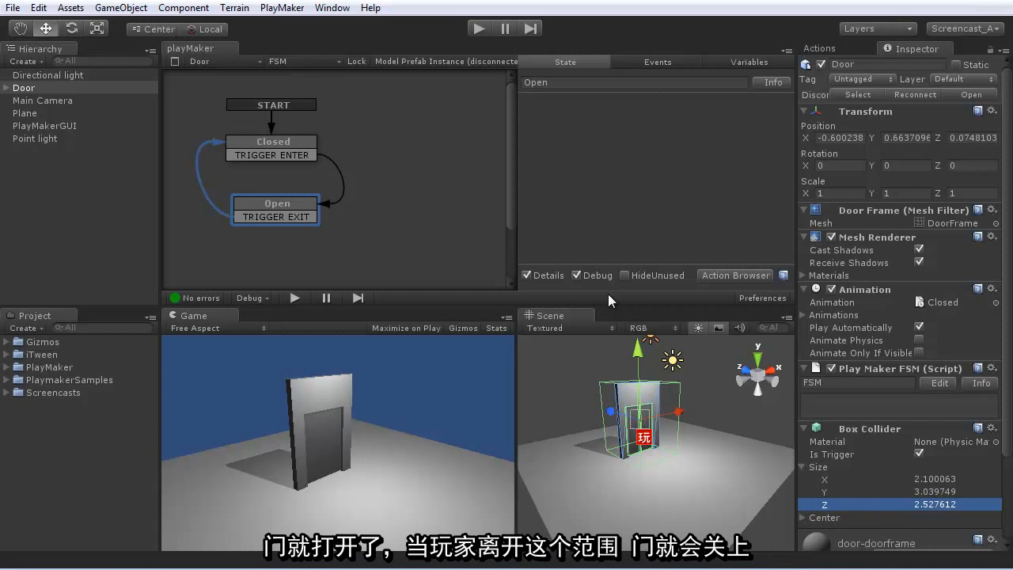
- Add a Play Animation action to the Closed state and set its animation name to Closed
click(291, 153)
click(383, 236)
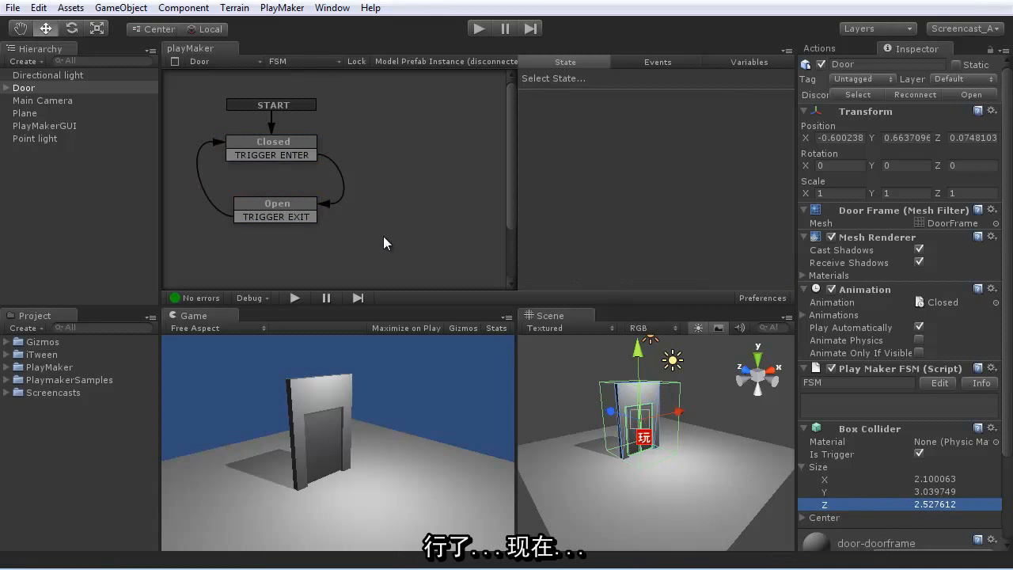
click(283, 144)
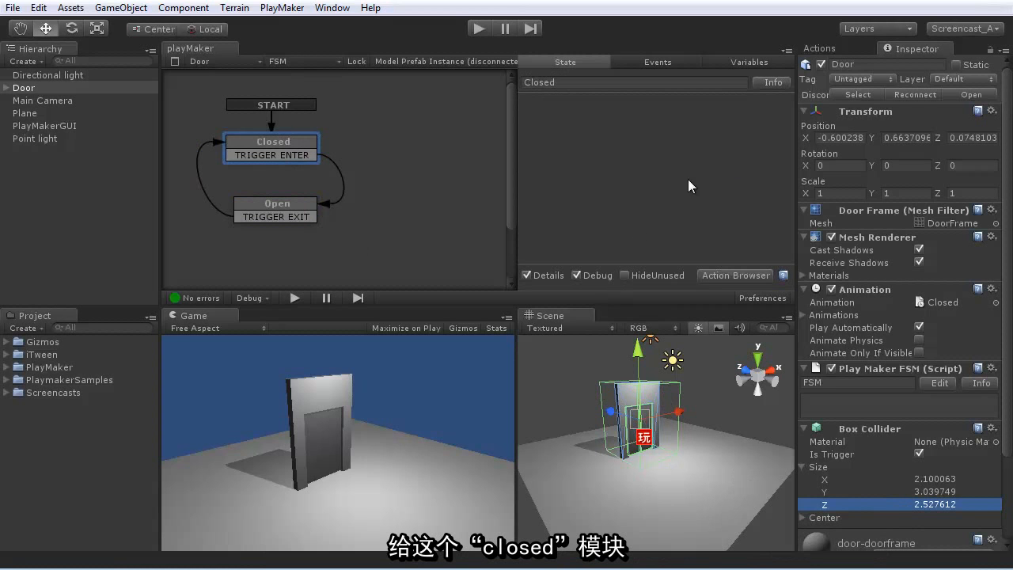
click(822, 49)
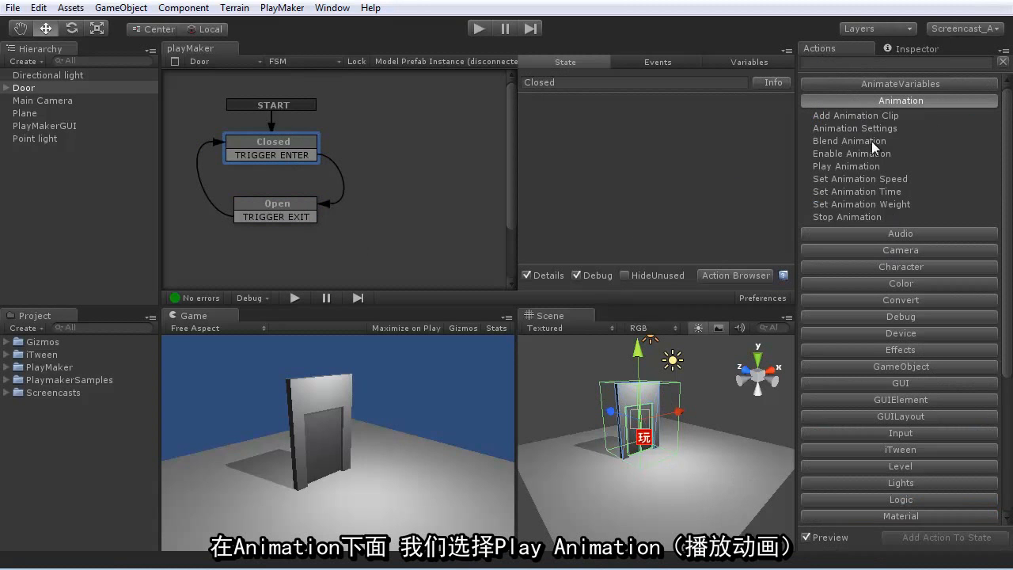
double_click(844, 164)
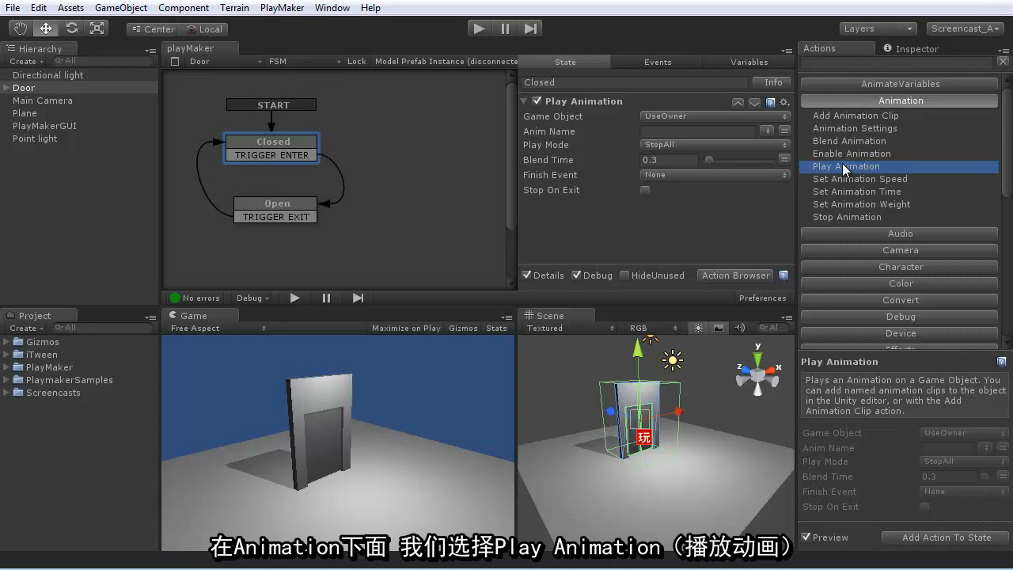
click(767, 130)
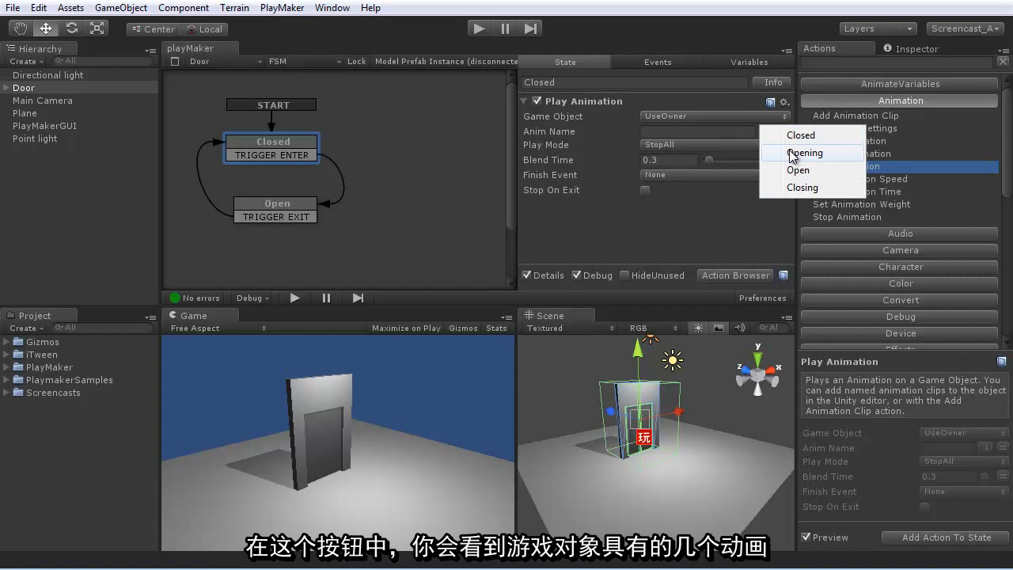
click(799, 135)
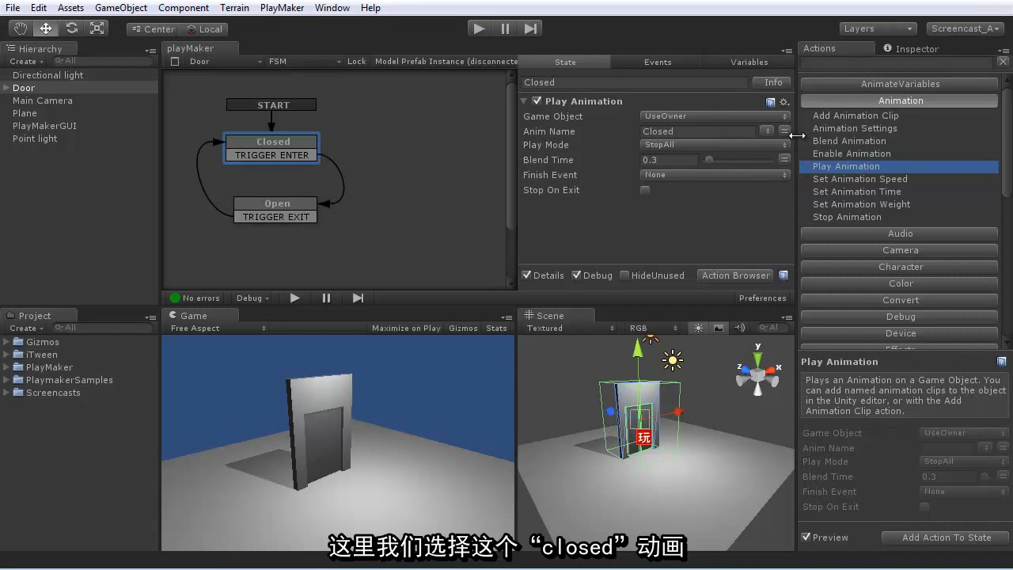
- Add a Play Animation action to the Open state with the Open animation, and review both states
click(297, 207)
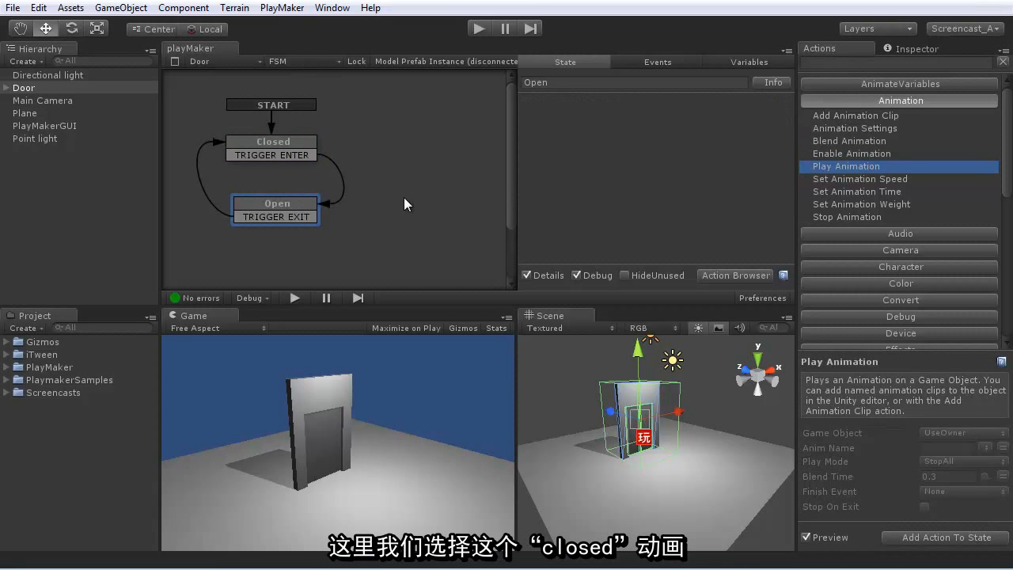
double_click(853, 167)
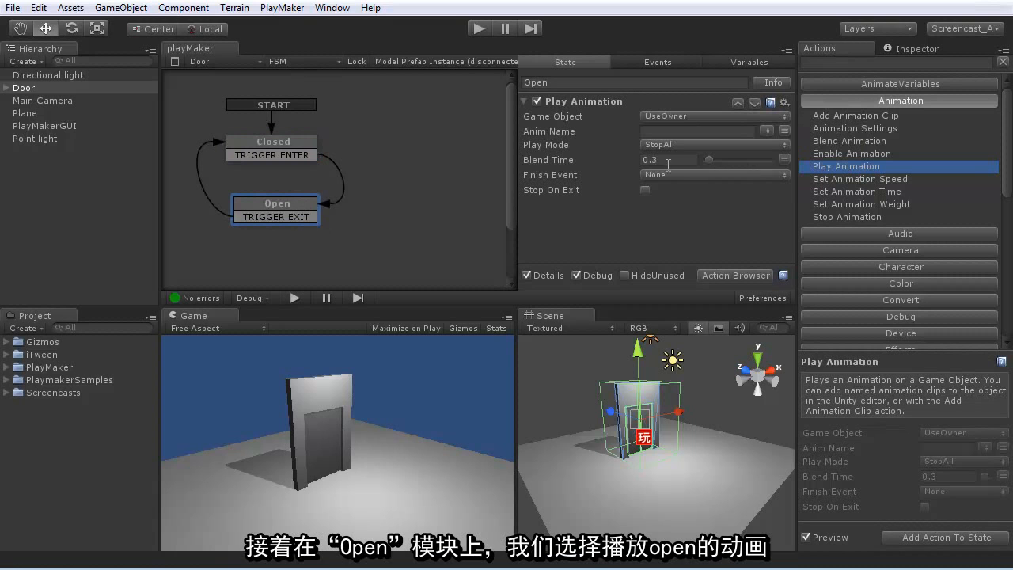
click(766, 130)
click(797, 170)
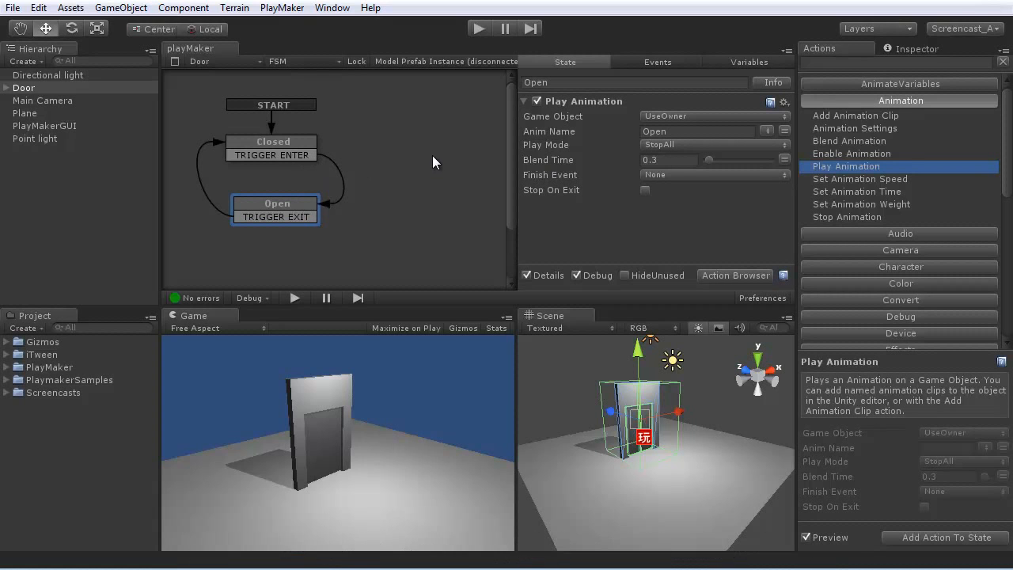
click(286, 144)
click(283, 205)
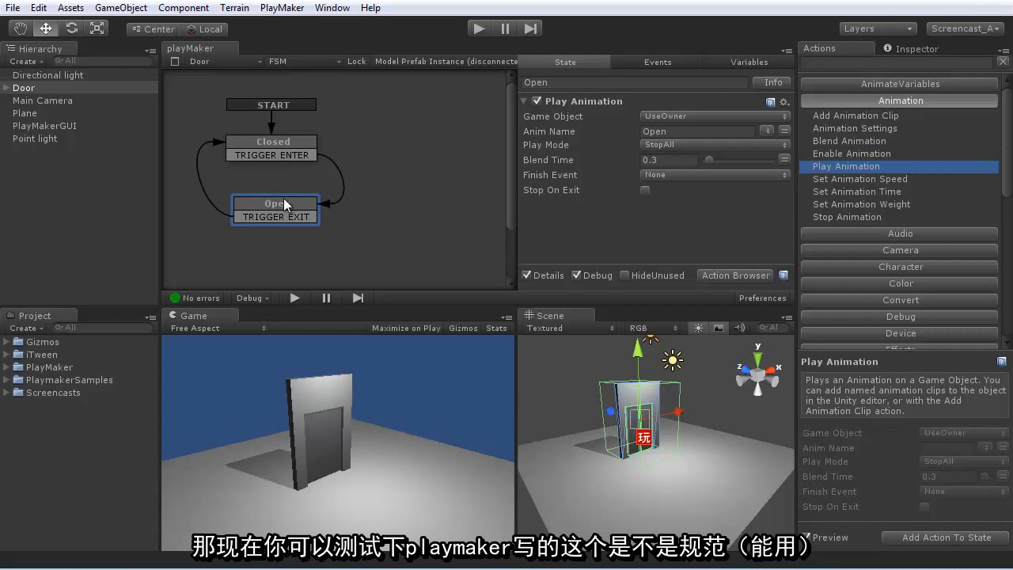
- Run the scene, switch the Door FSM repeatedly between its Closed and Open states to test the animations, and stop playback
click(288, 144)
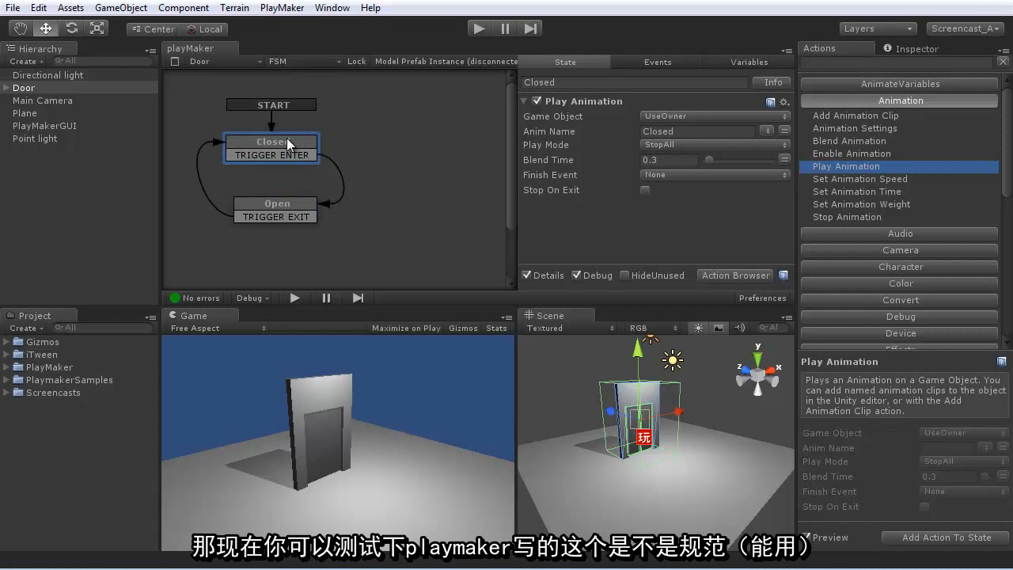
click(479, 28)
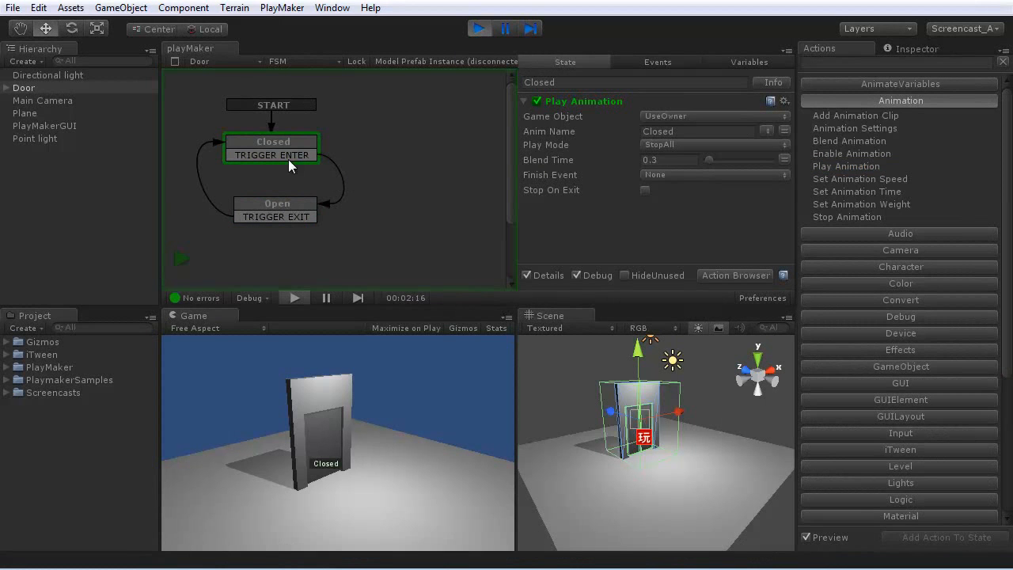
alt+click(292, 204)
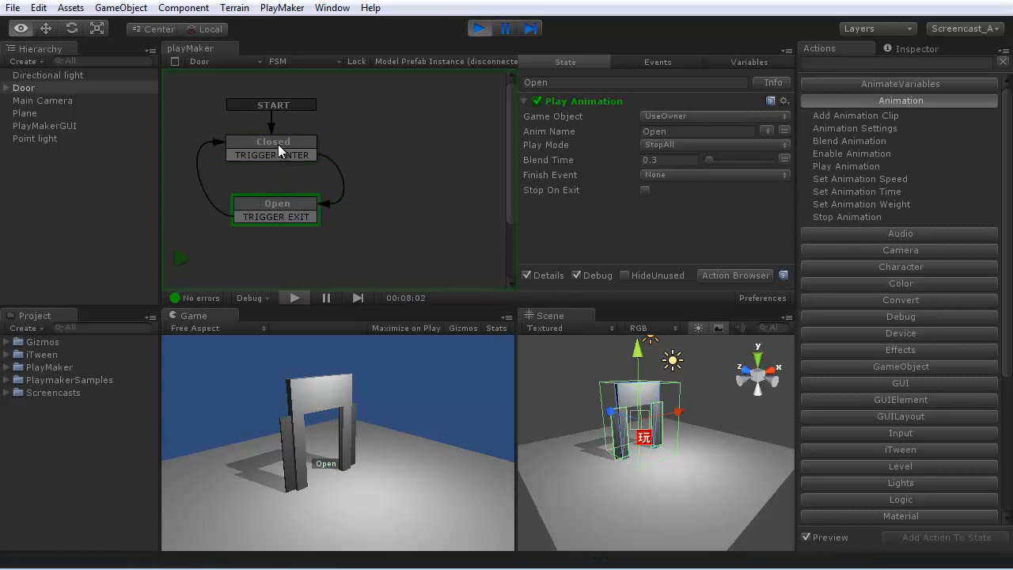
alt+click(278, 144)
alt+click(288, 211)
alt+click(276, 144)
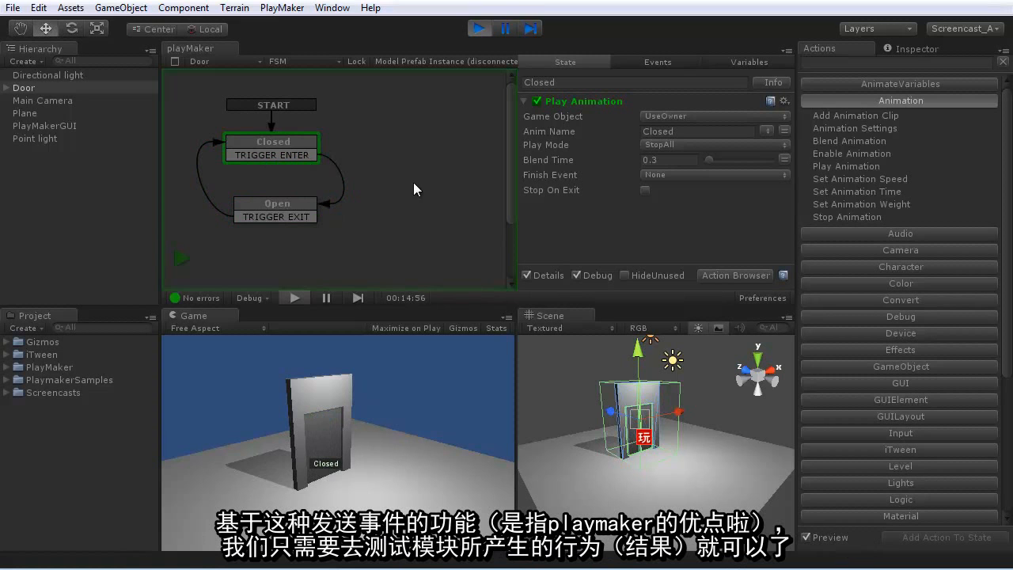
alt+click(276, 202)
alt+click(282, 148)
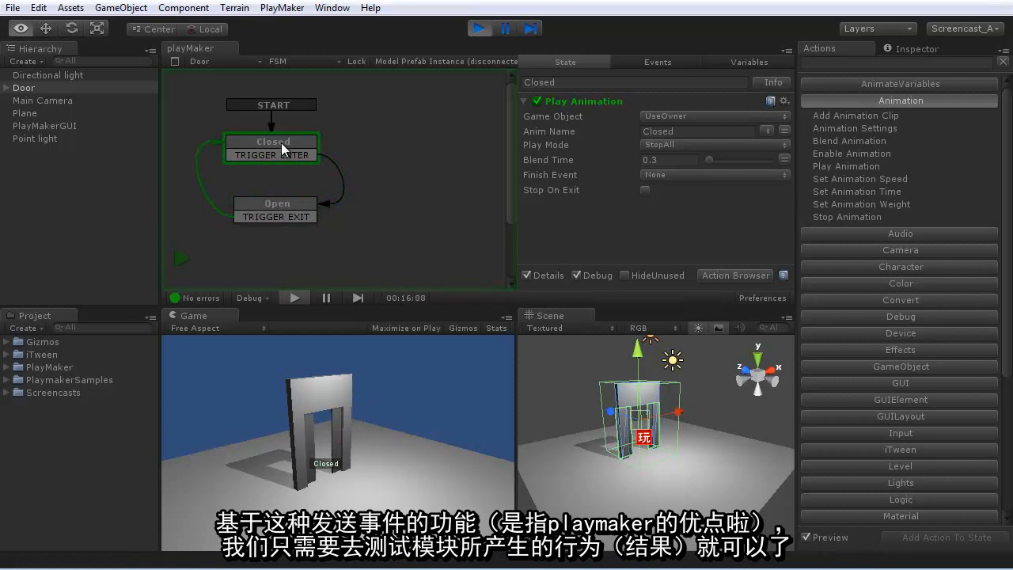
alt+click(282, 204)
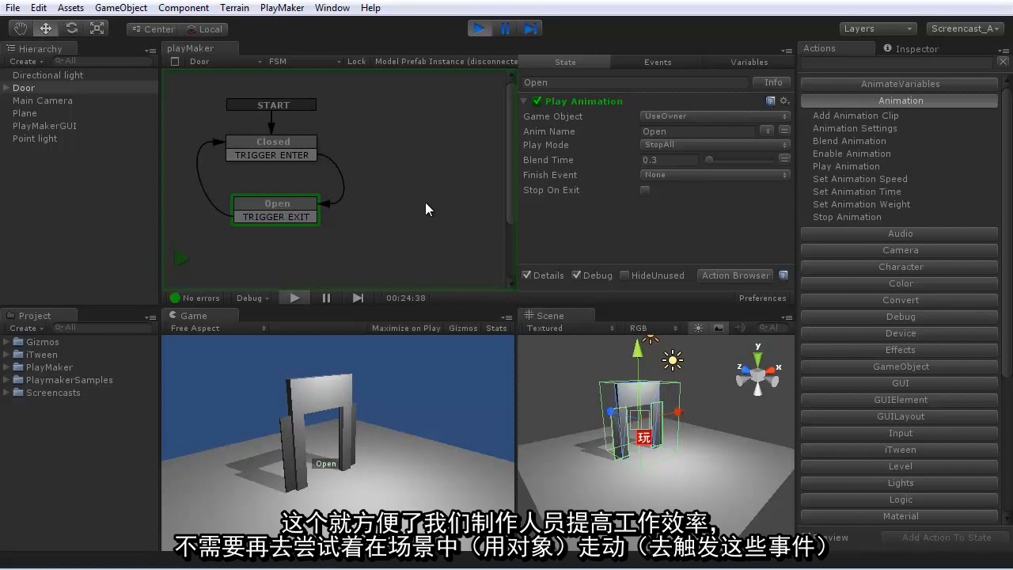
click(477, 29)
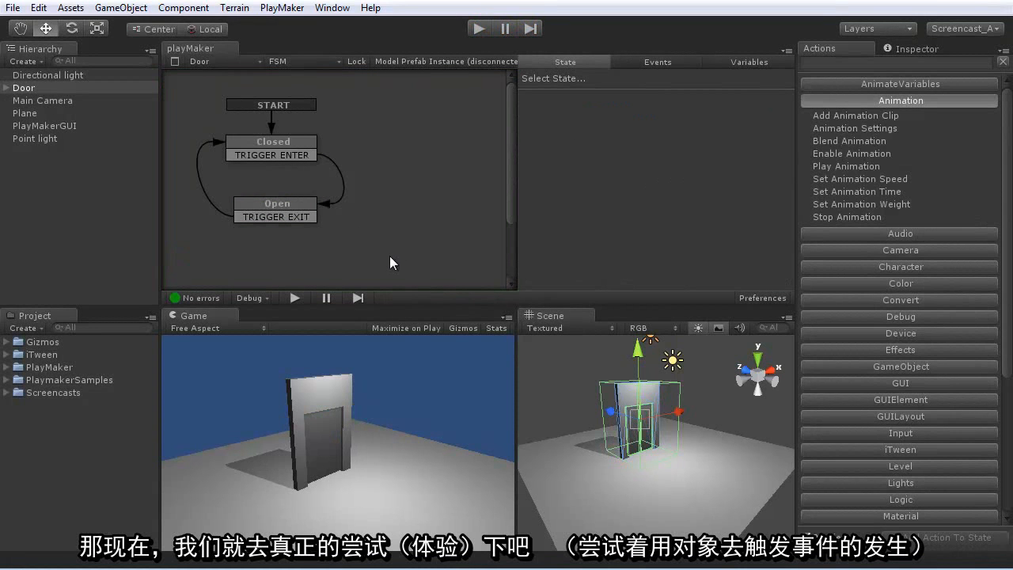
- Create a capsule and reset its position to the origin
click(120, 7)
mouse_move(119, 43)
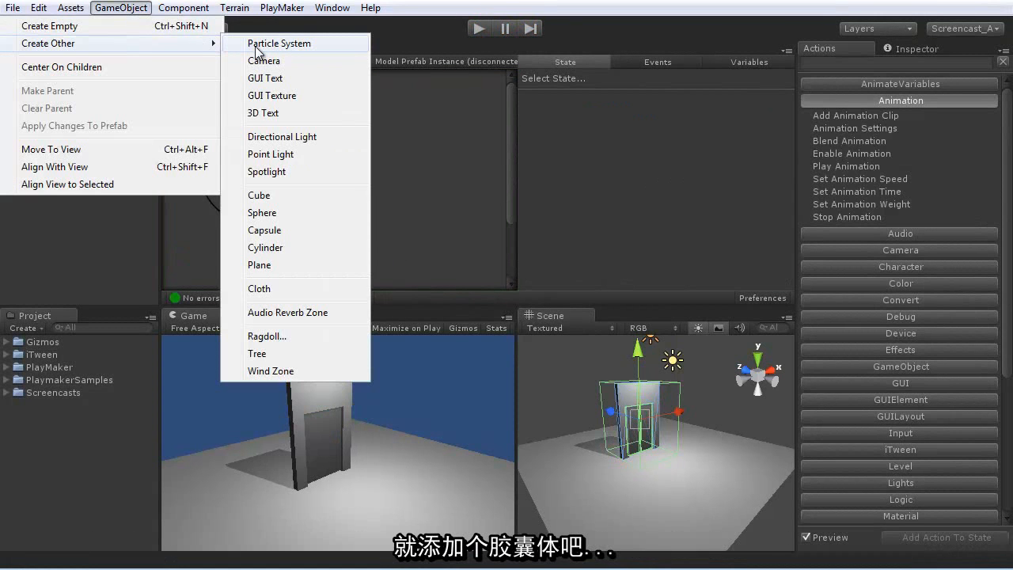
click(261, 230)
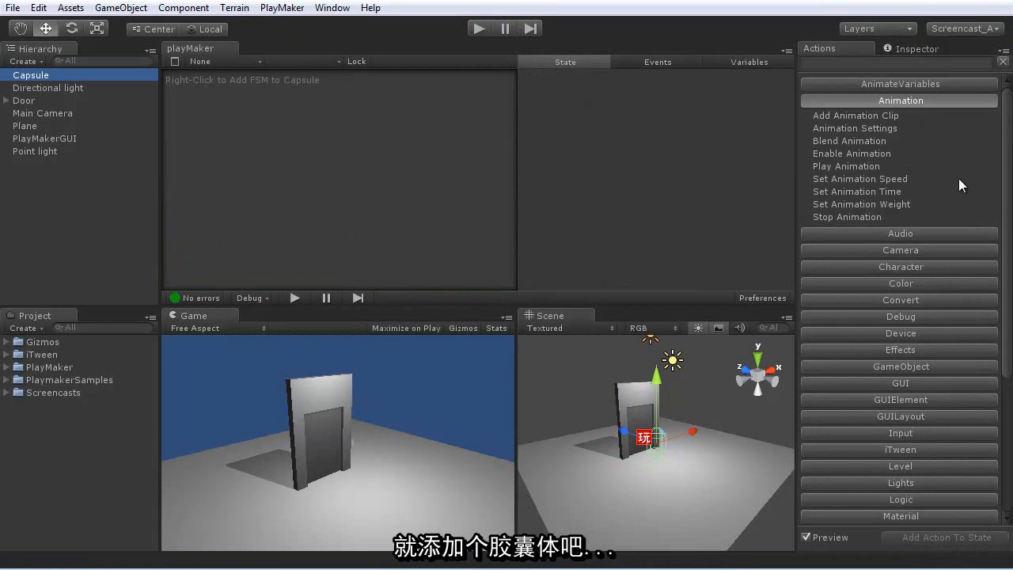
click(926, 51)
click(1003, 95)
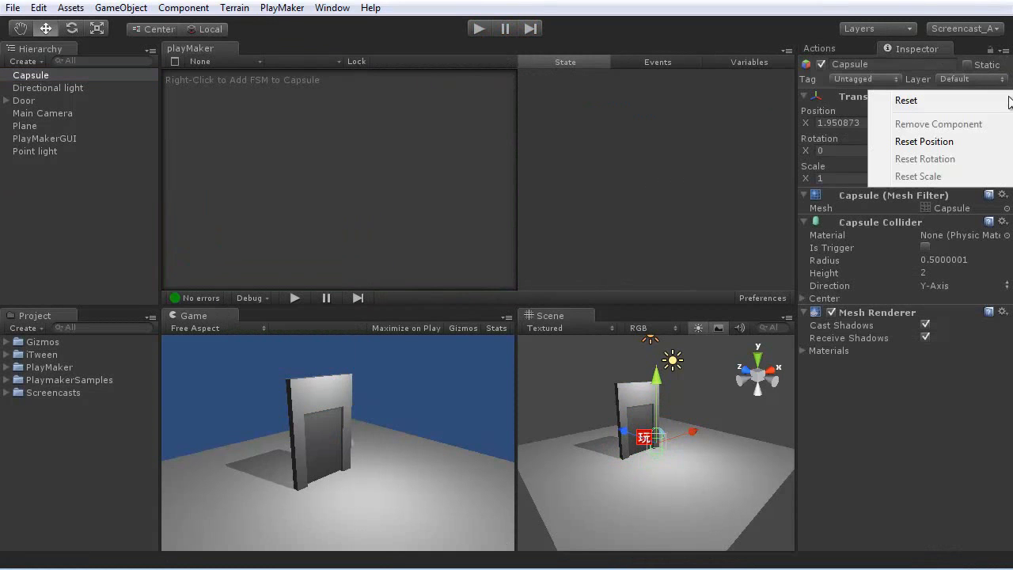
click(948, 140)
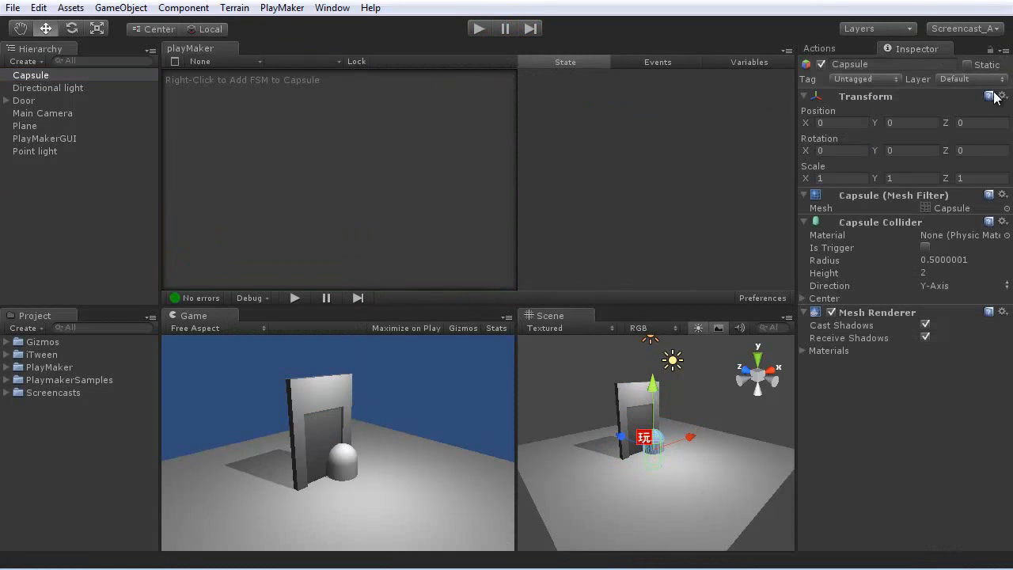
- Set the capsule's Y position to 1 and move it in front of the door, to about X -0.57, Z -3.5
click(902, 123)
text(1)
key(Return)
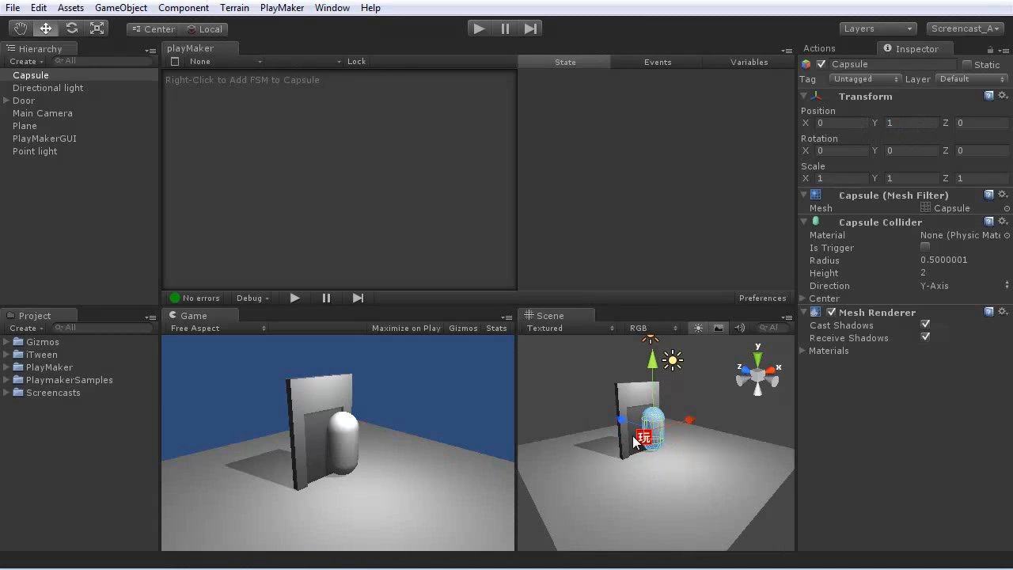
drag(635, 431, 688, 448)
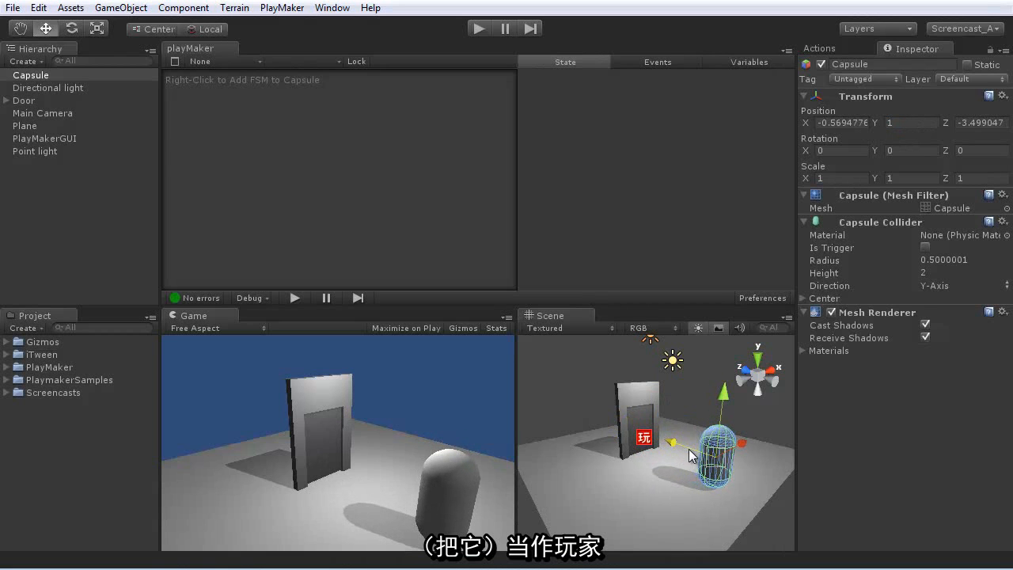
- Add a Character Controller to the capsule, replacing its Capsule Collider
click(186, 9)
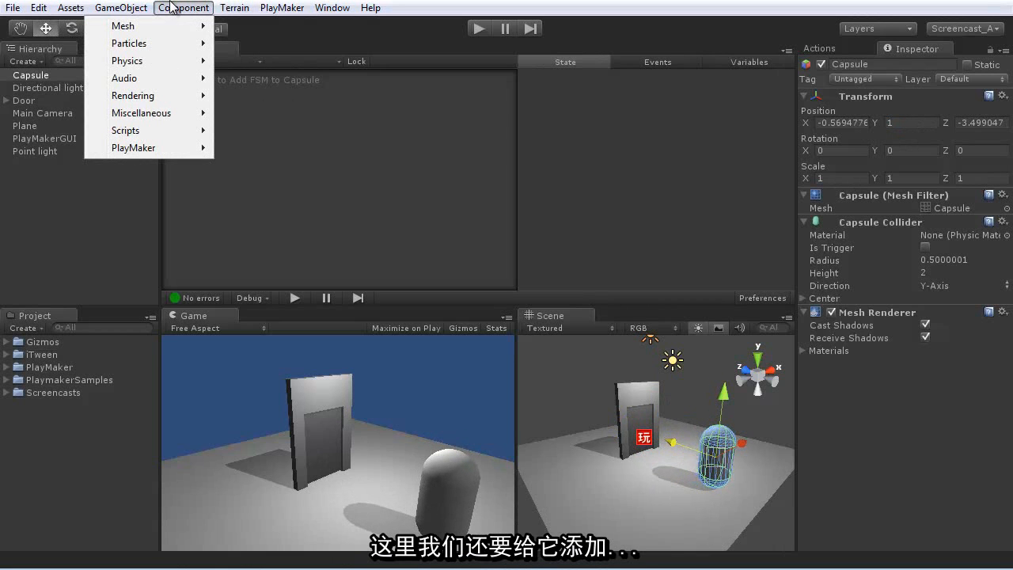
mouse_move(127, 60)
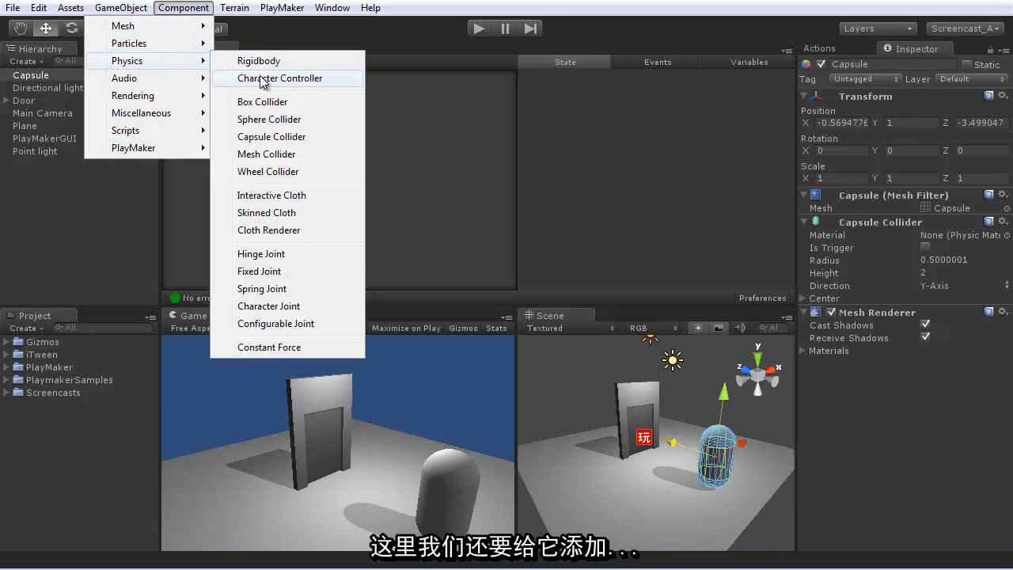
click(265, 79)
click(484, 314)
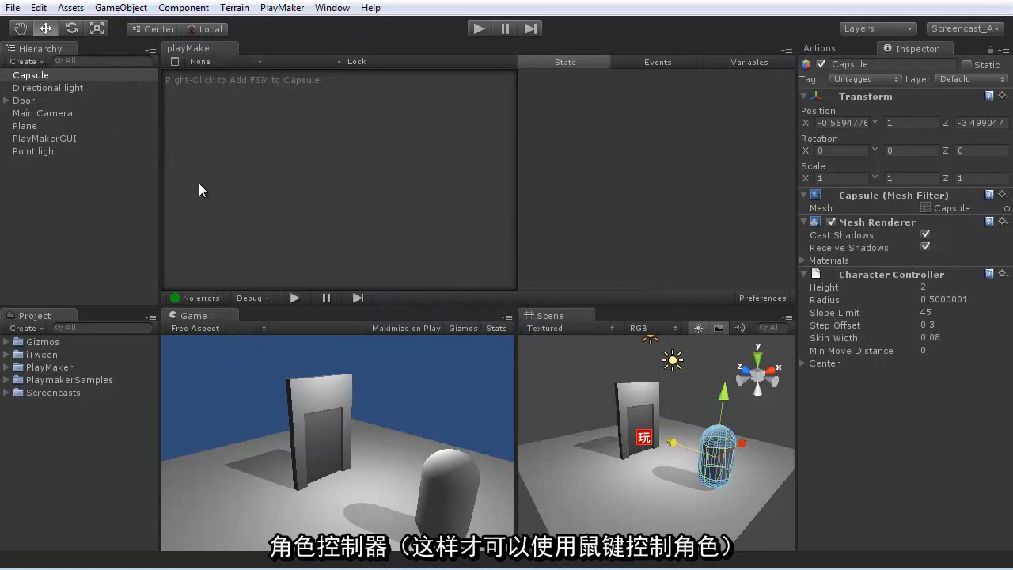
- Add an FSM to the capsule from the General template simplecontroller
right_click(274, 148)
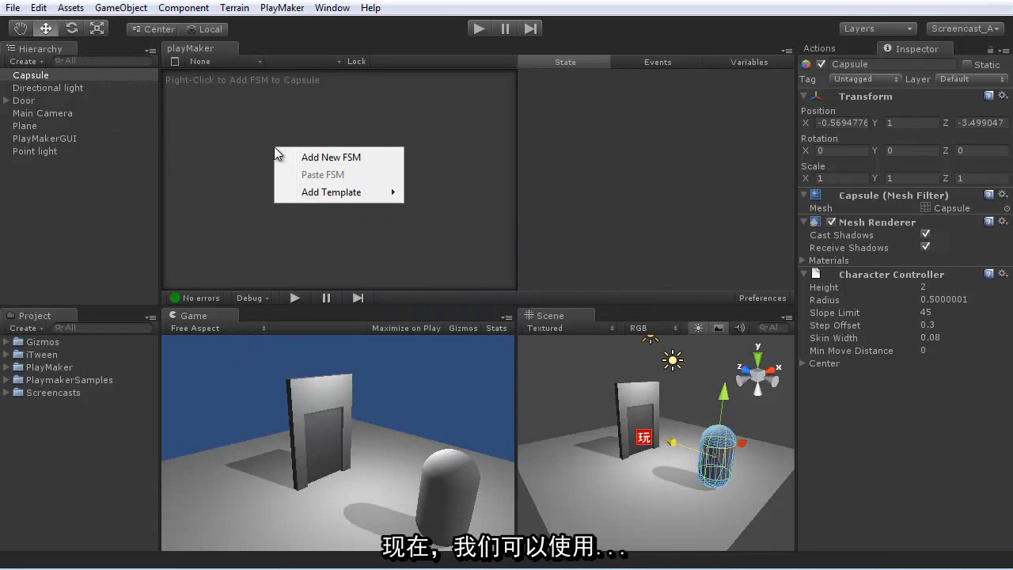
mouse_move(300, 196)
mouse_move(225, 193)
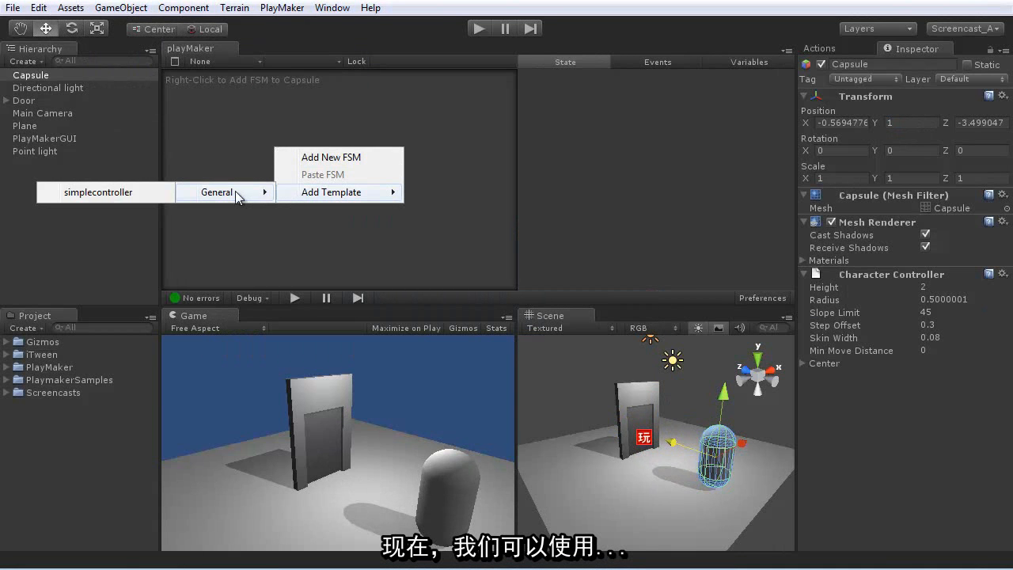
click(117, 197)
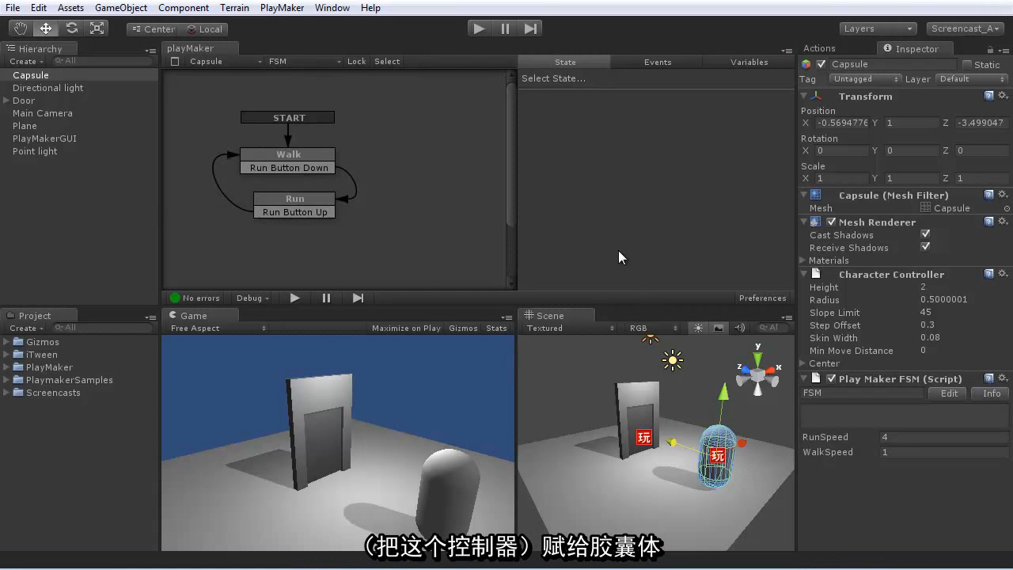
- Run the scene, walk the capsule through the door and back to test the trigger, and stop playback
click(477, 29)
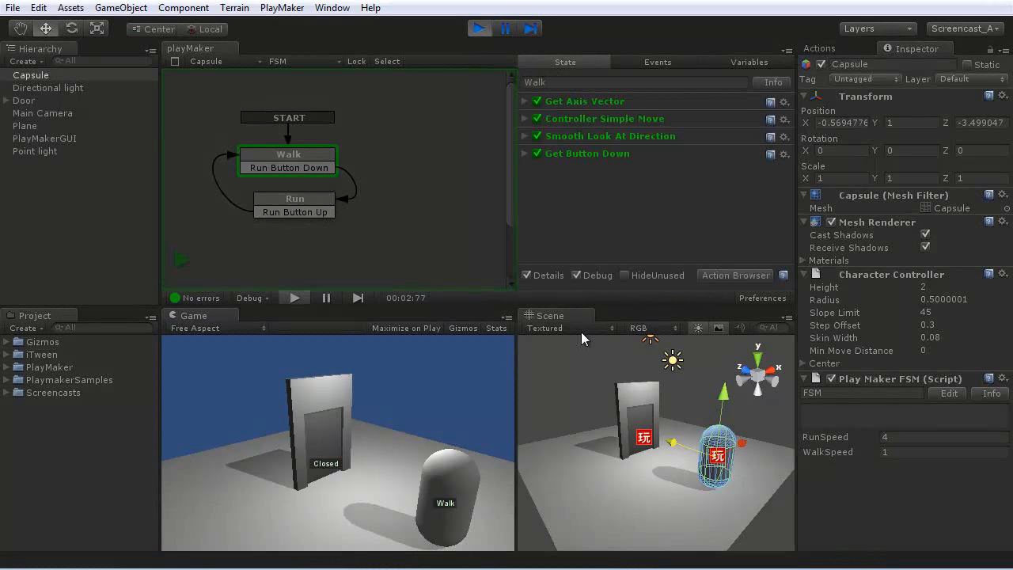
key(Up)
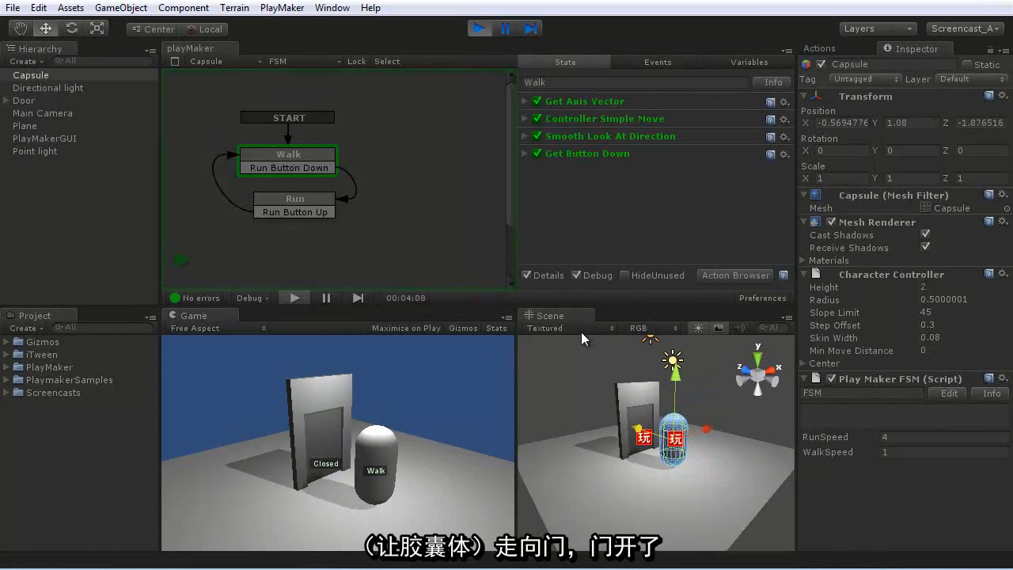
key(Left)
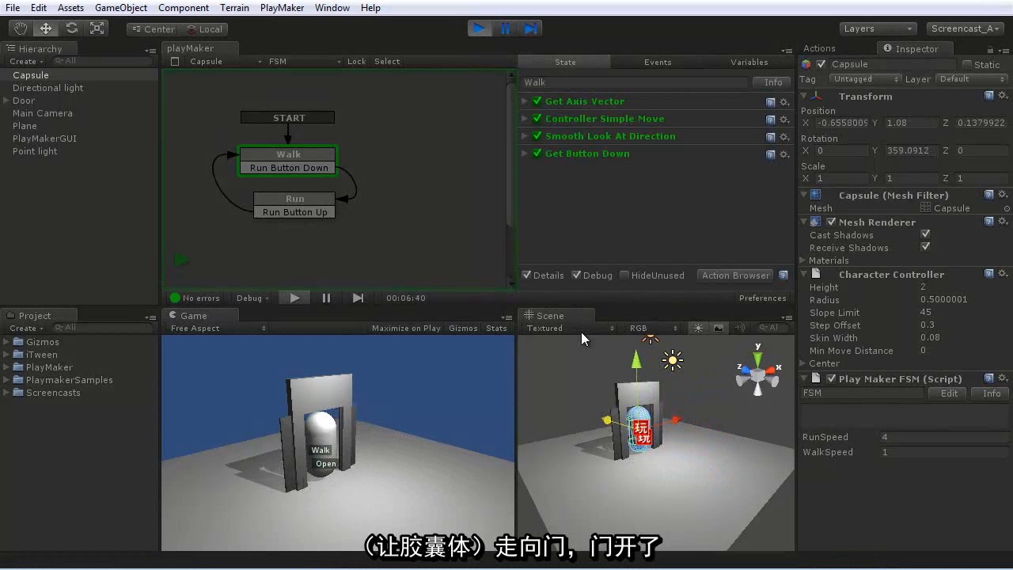
key(Left)
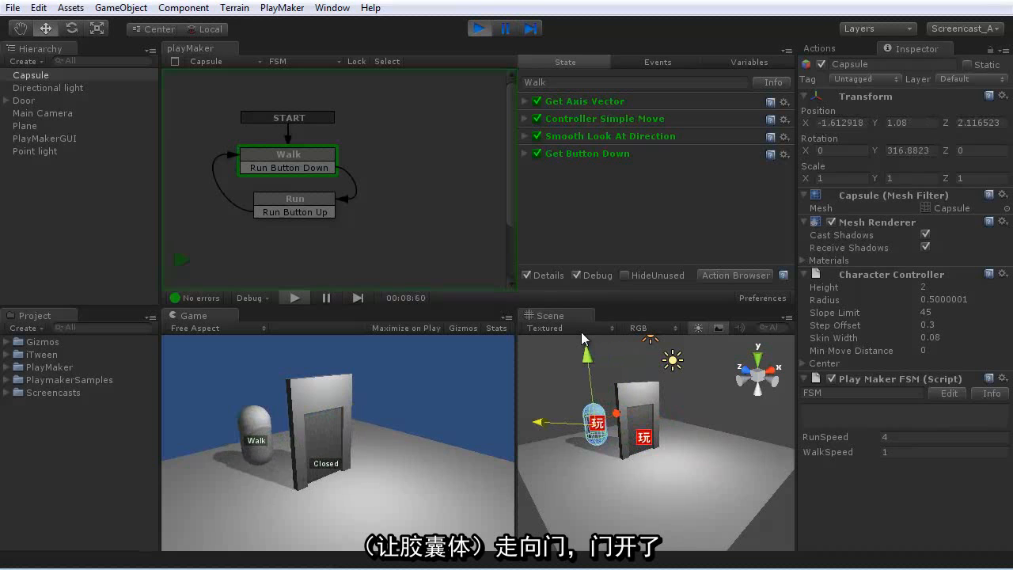
key(Right)
key(Down)
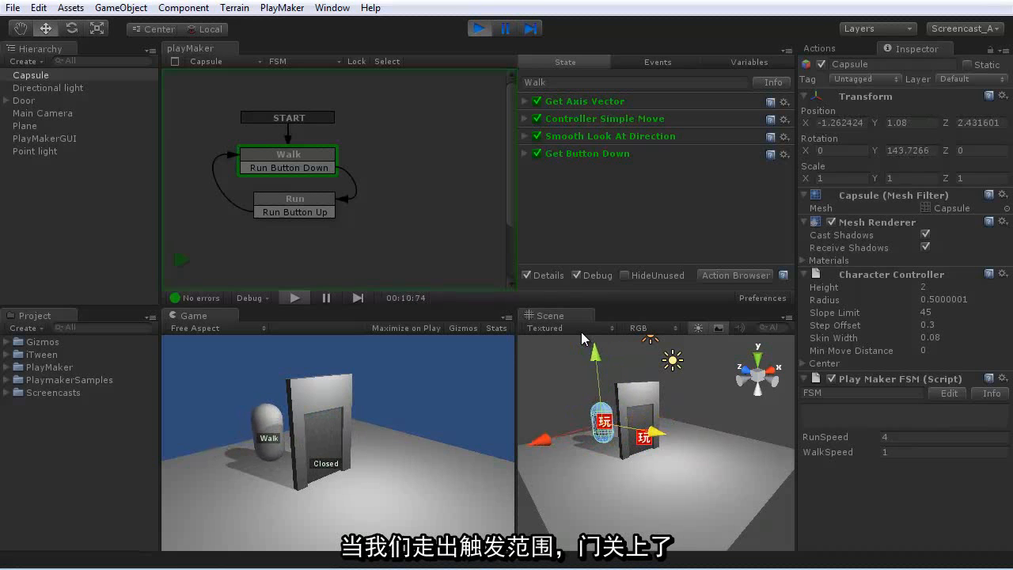
key(Right)
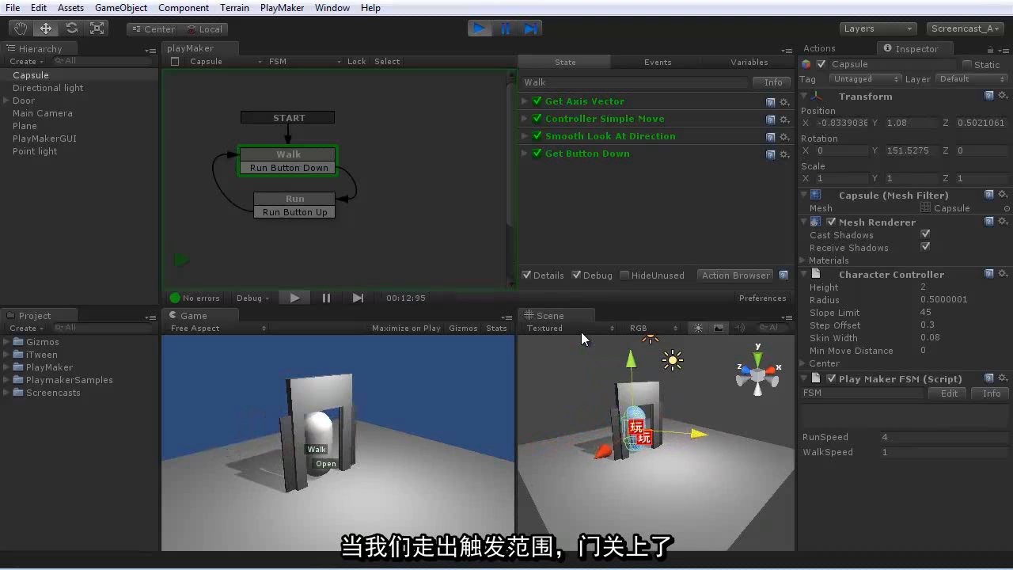
click(479, 28)
- Set the capsule FSM's WalkSpeed to 3 and review its Walk and Run states
click(867, 452)
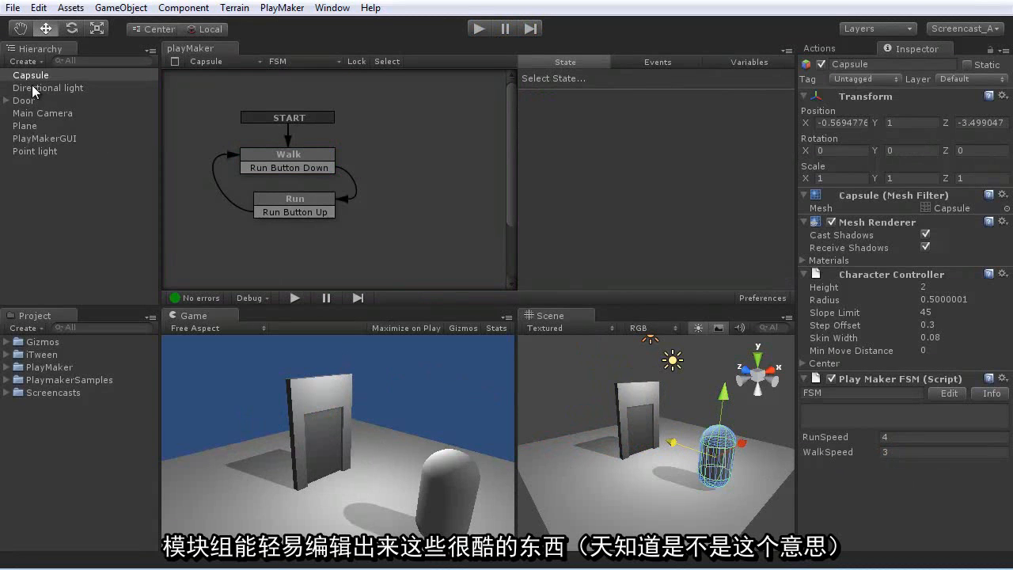
click(295, 155)
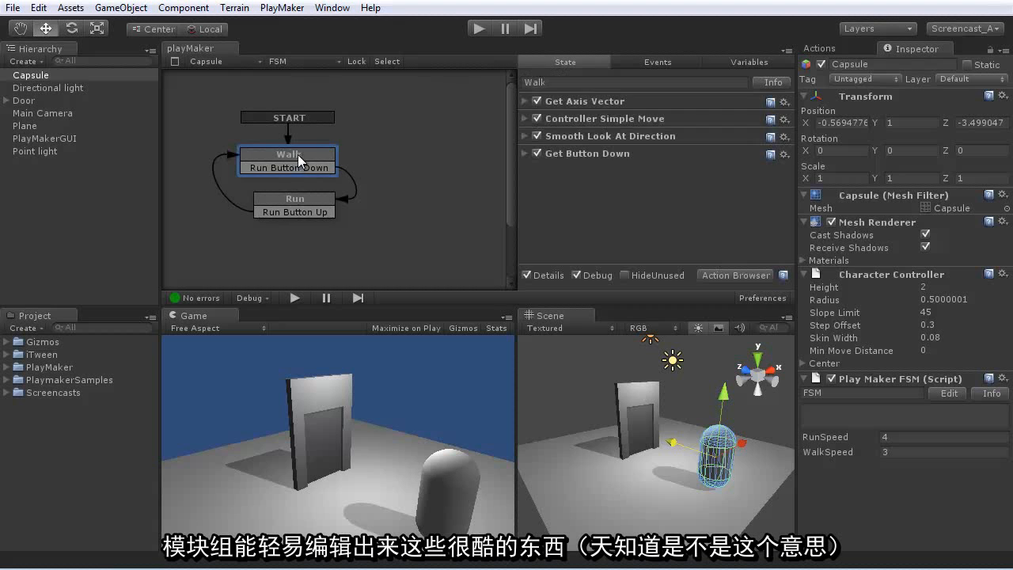
click(273, 202)
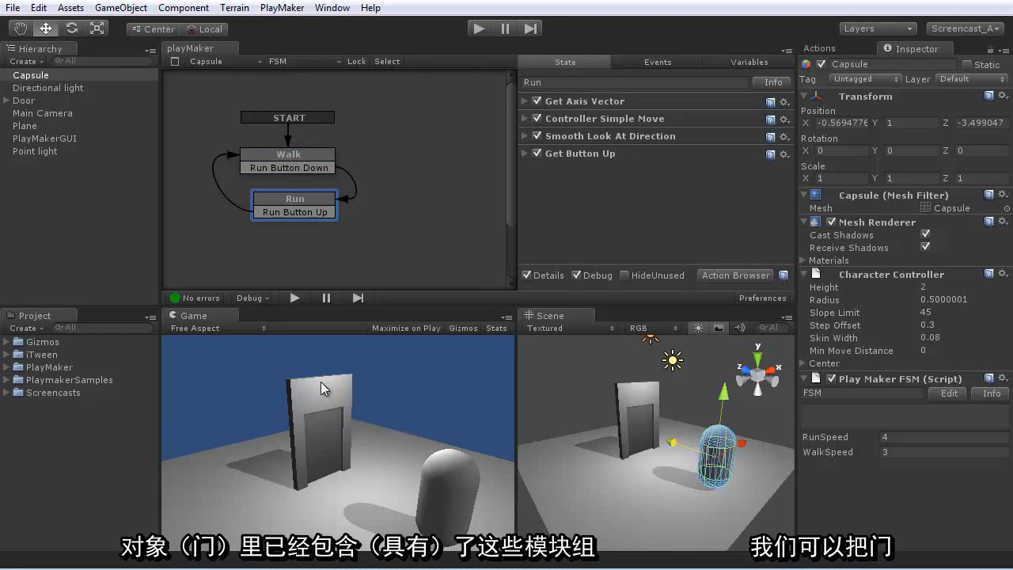
- Duplicate the Door twice and place one copy on each side of the original, one at X about 2.01
click(26, 100)
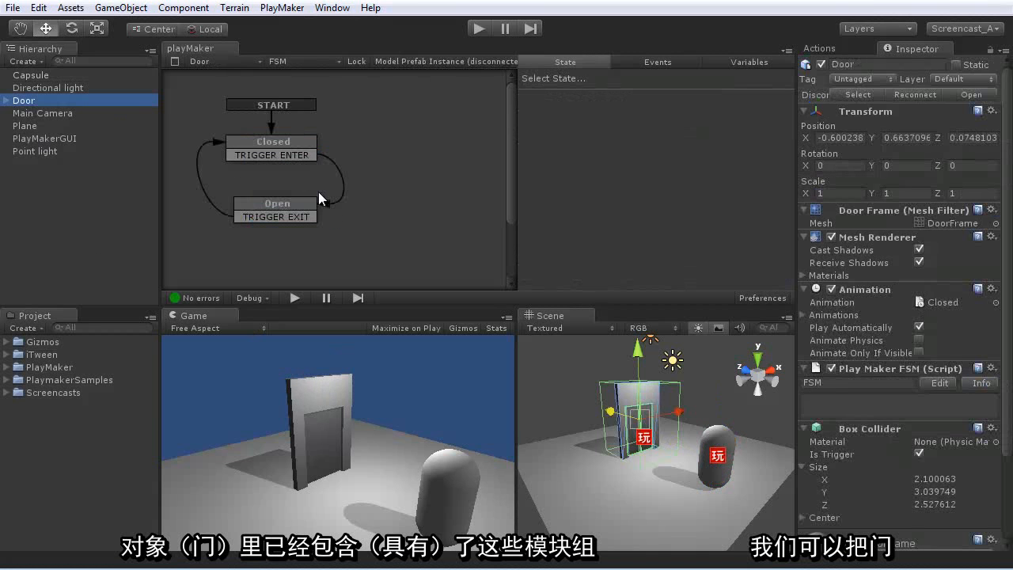
key(ctrl+d)
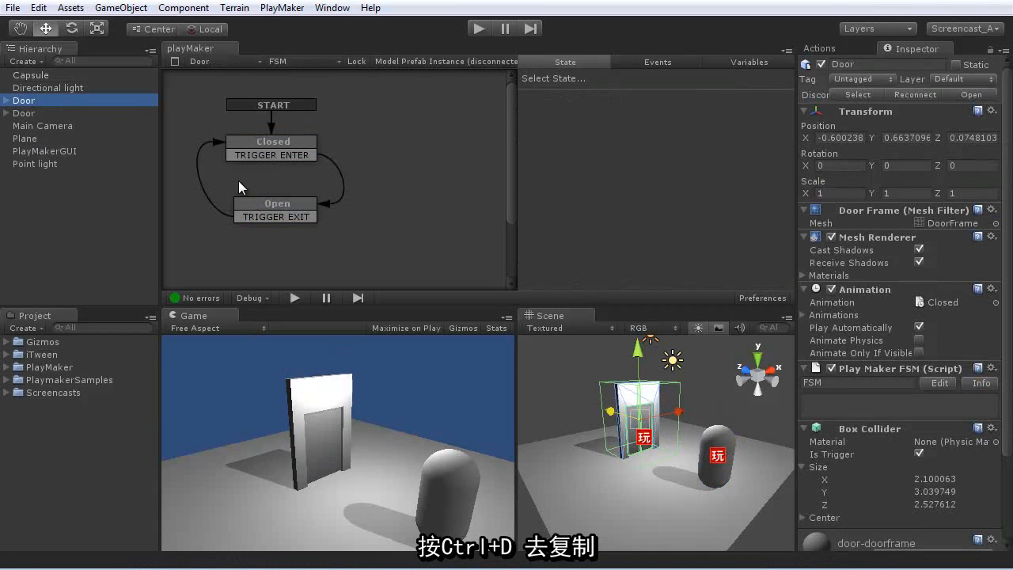
drag(674, 415, 749, 410)
key(ctrl+d)
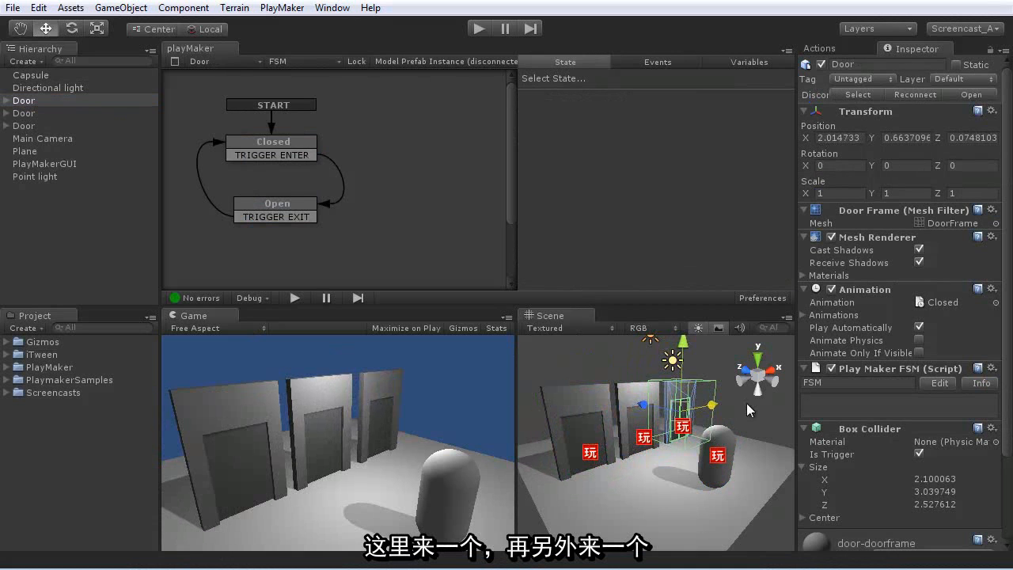
- Run the scene to test the capsule with all three doors, and stop playback
click(477, 29)
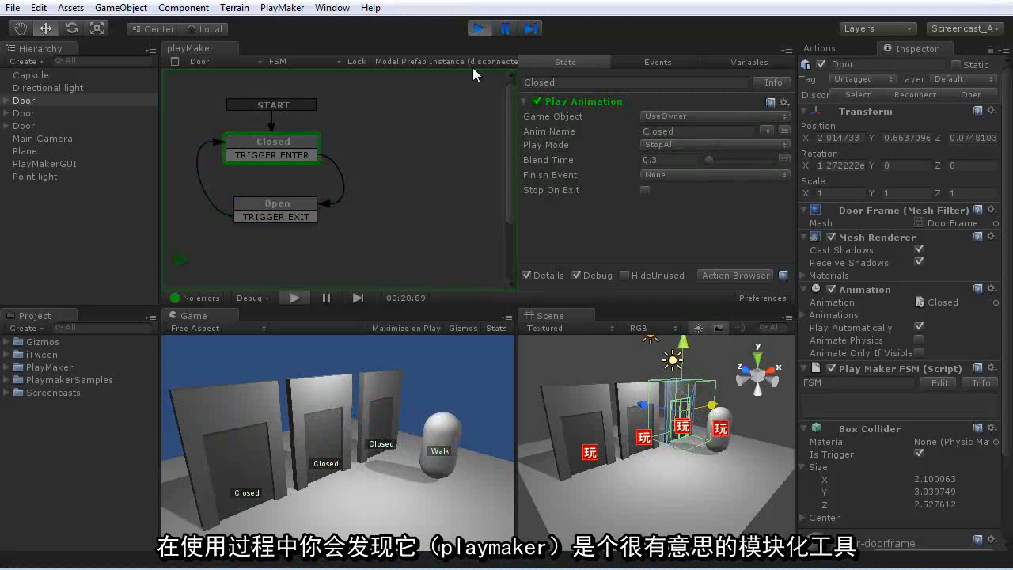
click(480, 29)
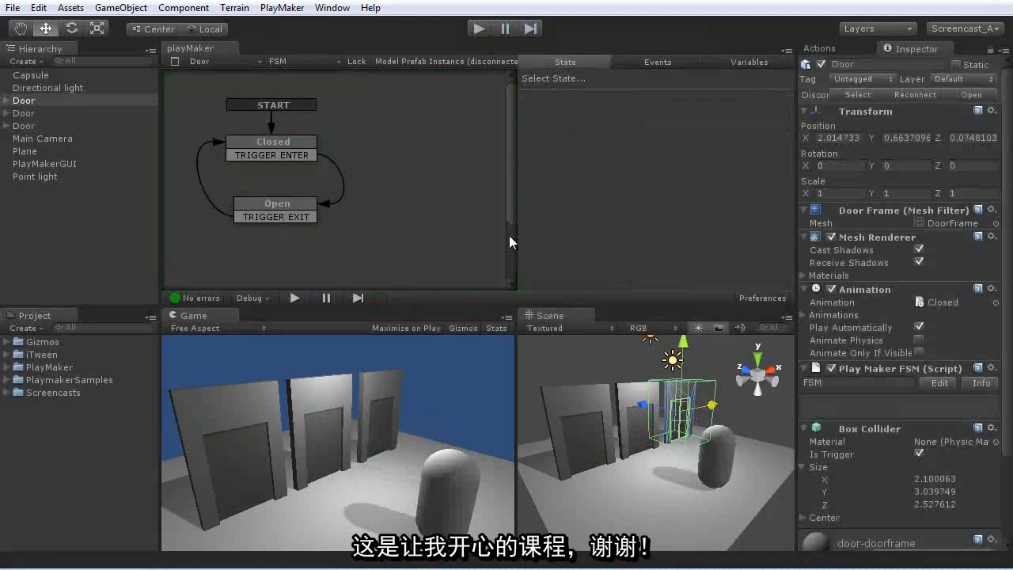